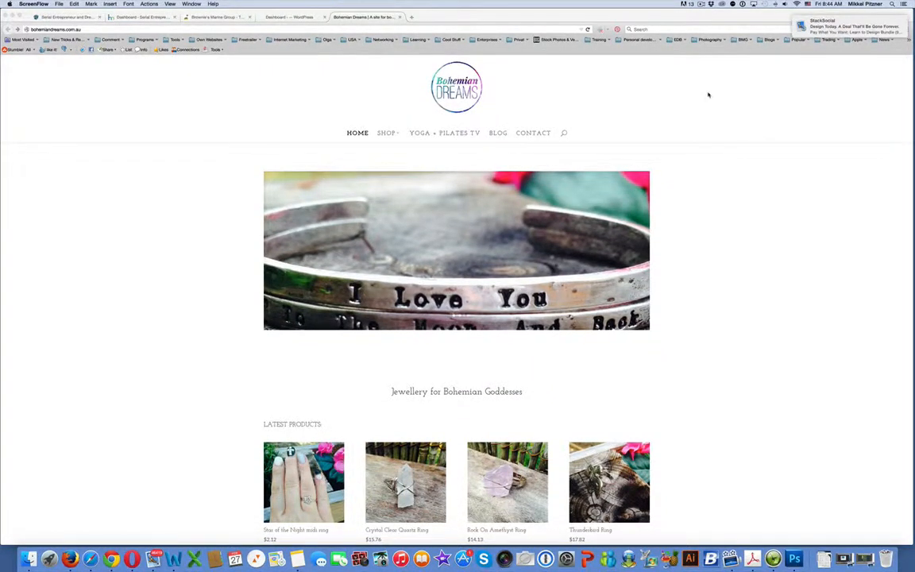
# Turn on Do Not Disturb in the Mac's notification settings and return to the browser.
pyautogui.click(904, 4)
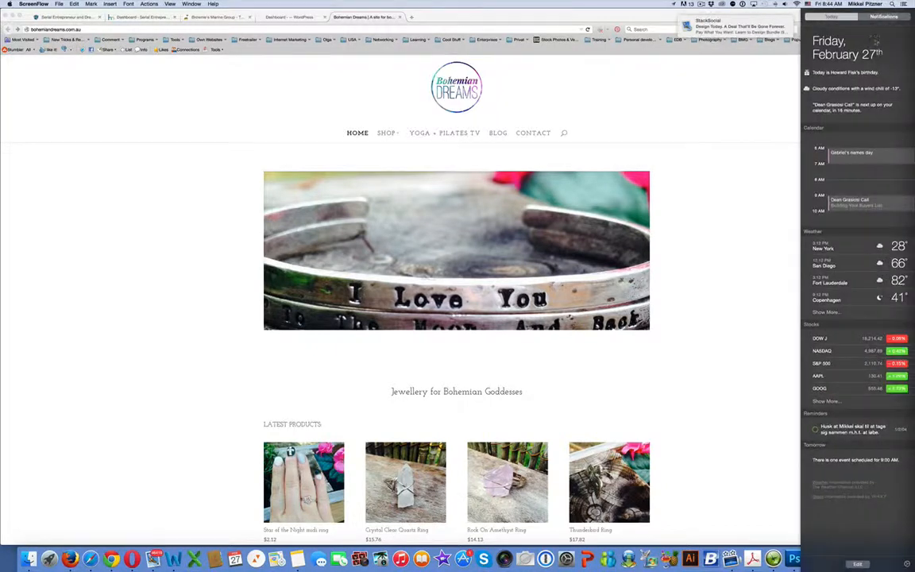
pyautogui.scroll(2, 877, 42)
pyautogui.click(901, 35)
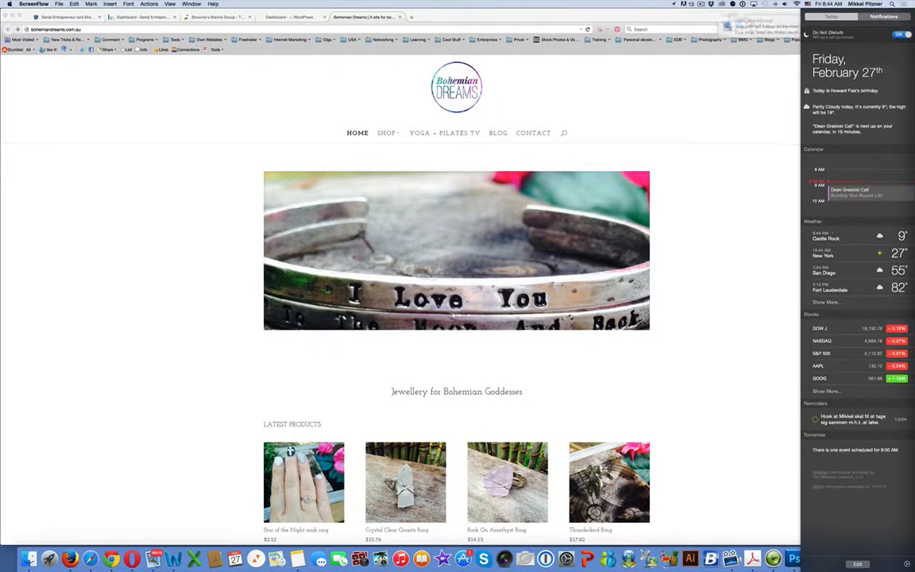
pyautogui.click(748, 91)
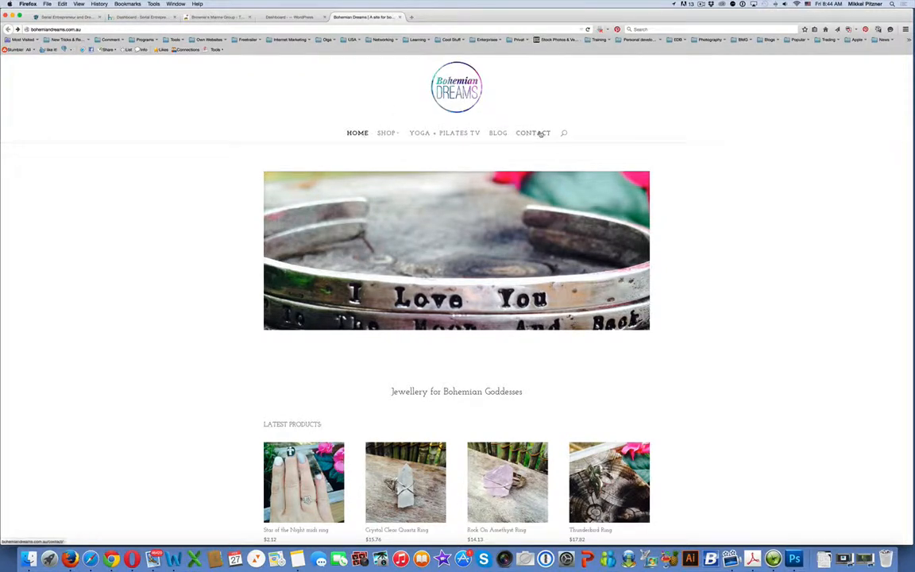
# Examine the header navigation and the Shop submenu on the Bohemian Dreams homepage.
pyautogui.scroll(-1, 640, 135)
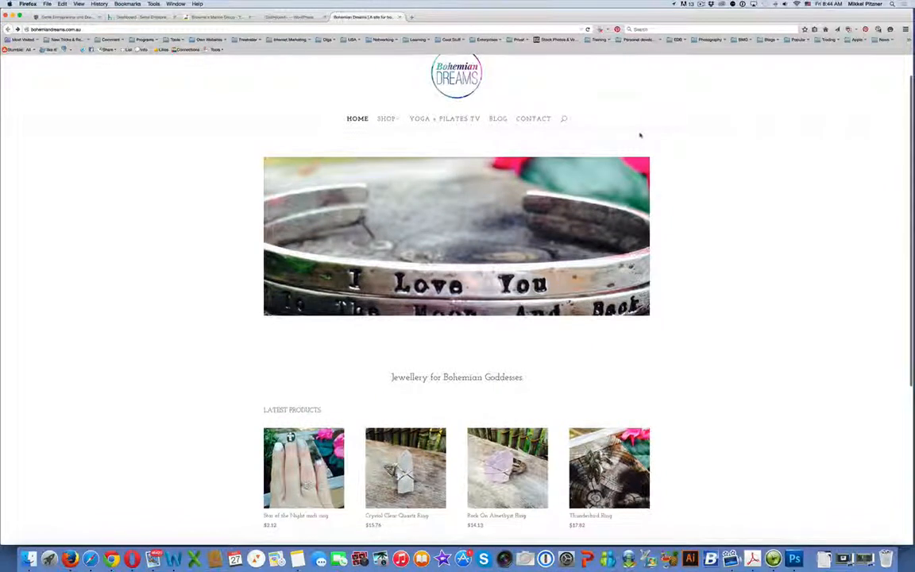
pyautogui.scroll(2, 635, 136)
pyautogui.moveTo(388, 156)
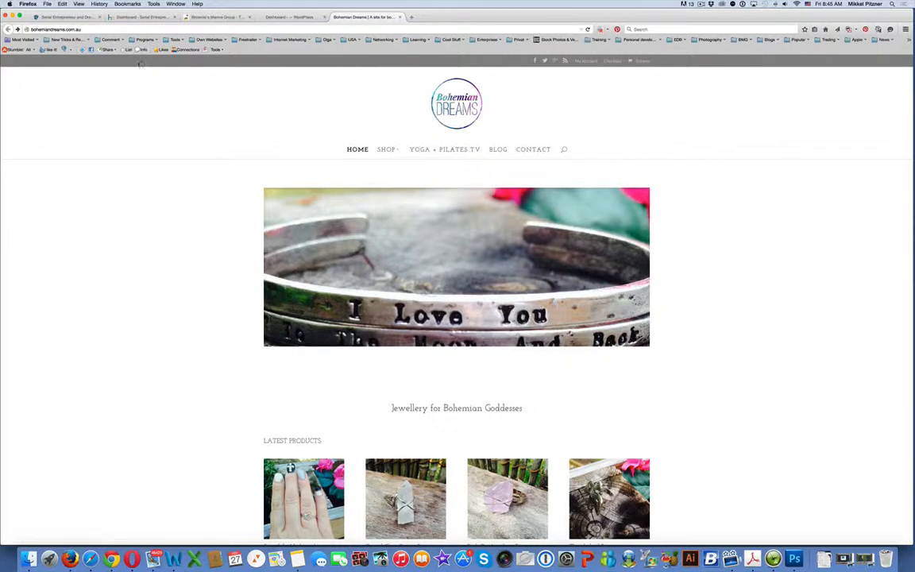
# Switch to the serial entrepreneur website and examine its Enterprises submenu, including the nested FT Group entries.
pyautogui.click(57, 16)
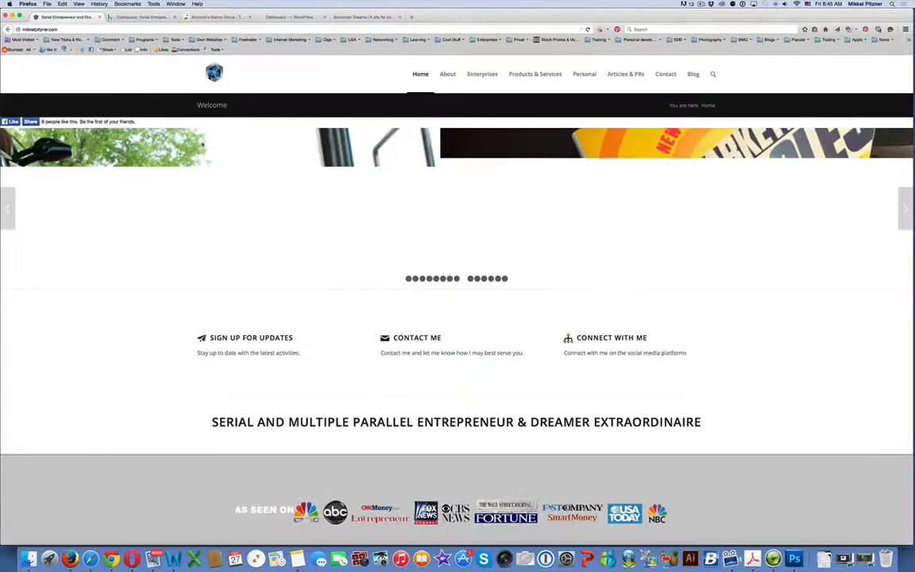
pyautogui.moveTo(469, 74)
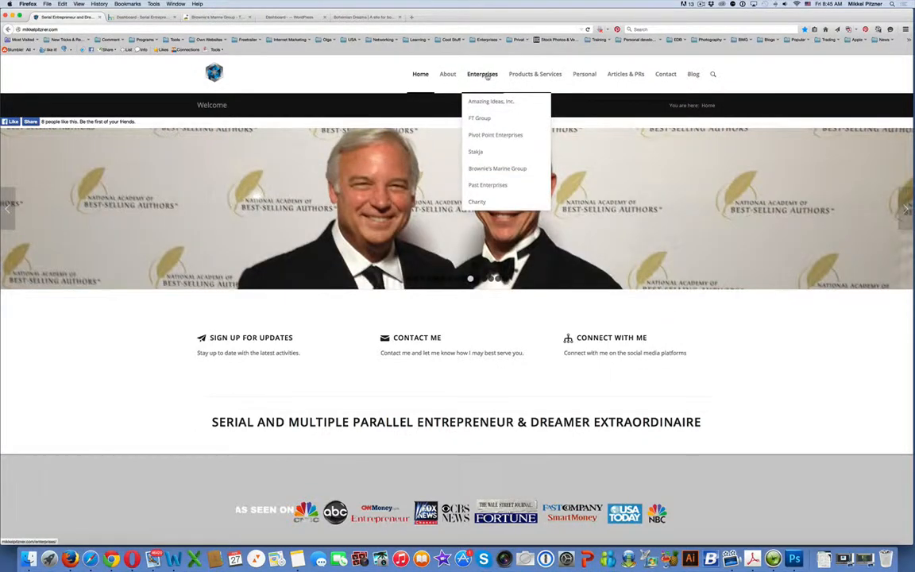
pyautogui.moveTo(484, 119)
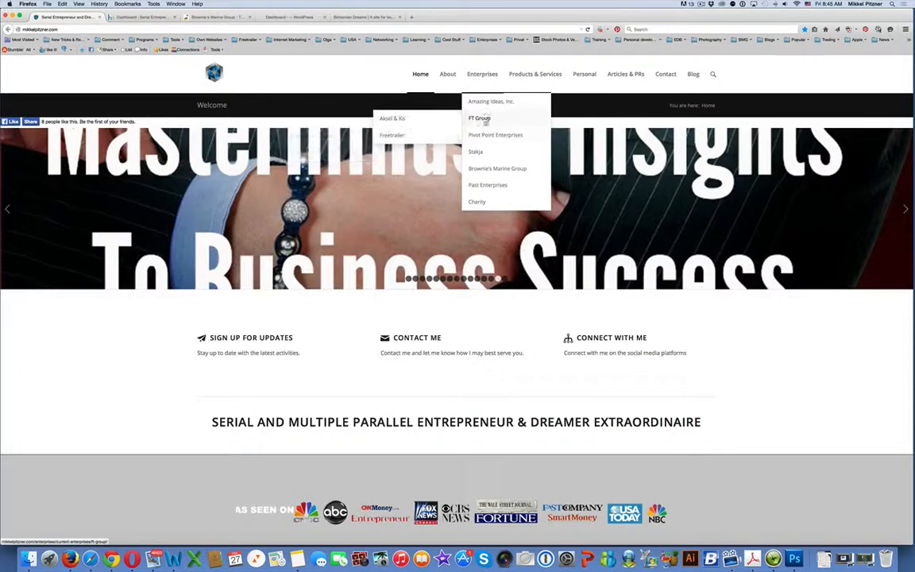
pyautogui.moveTo(473, 190)
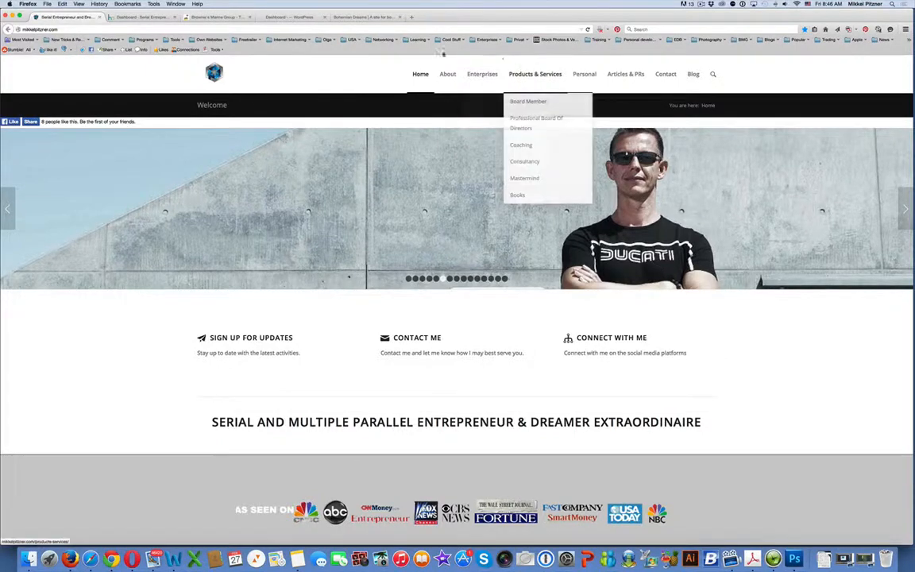
# Examine the Brownie's Third Lung Diving and Tankfill-Nitroxmaker submenus on the Brownie's Marine Group website.
pyautogui.click(202, 16)
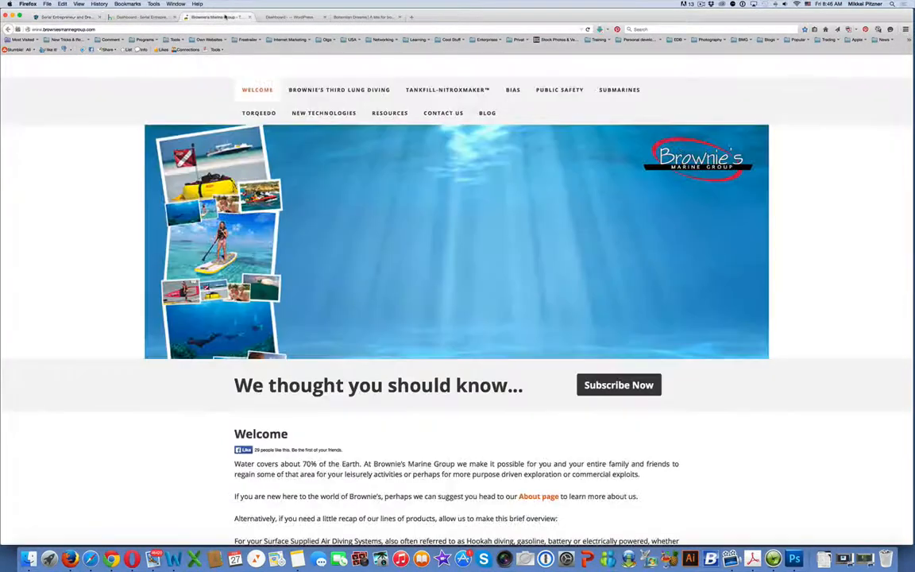
pyautogui.moveTo(334, 94)
pyautogui.moveTo(322, 147)
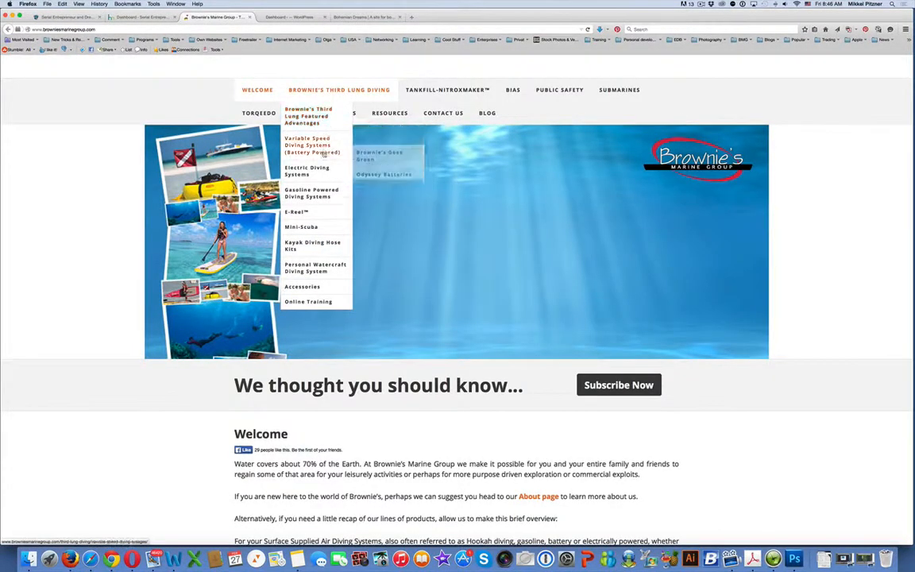
pyautogui.moveTo(328, 192)
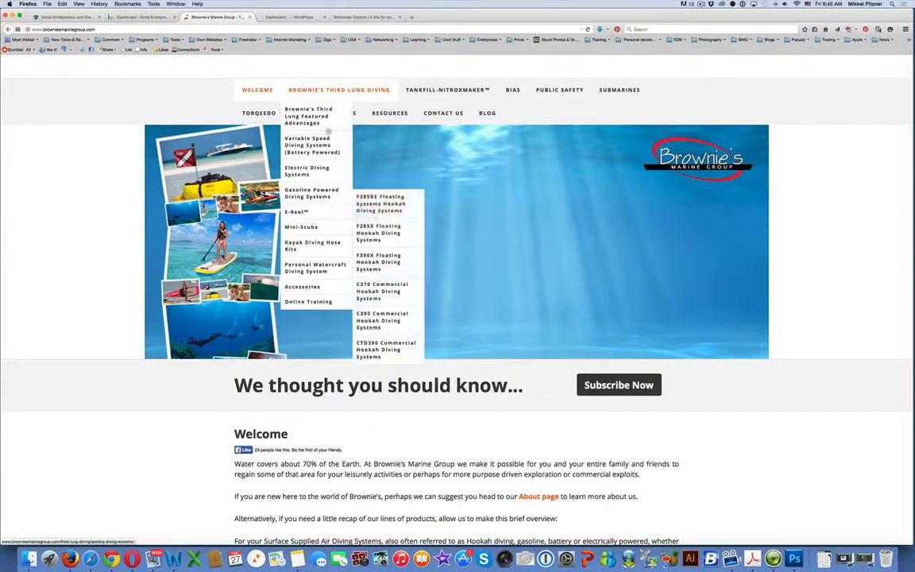
pyautogui.moveTo(470, 85)
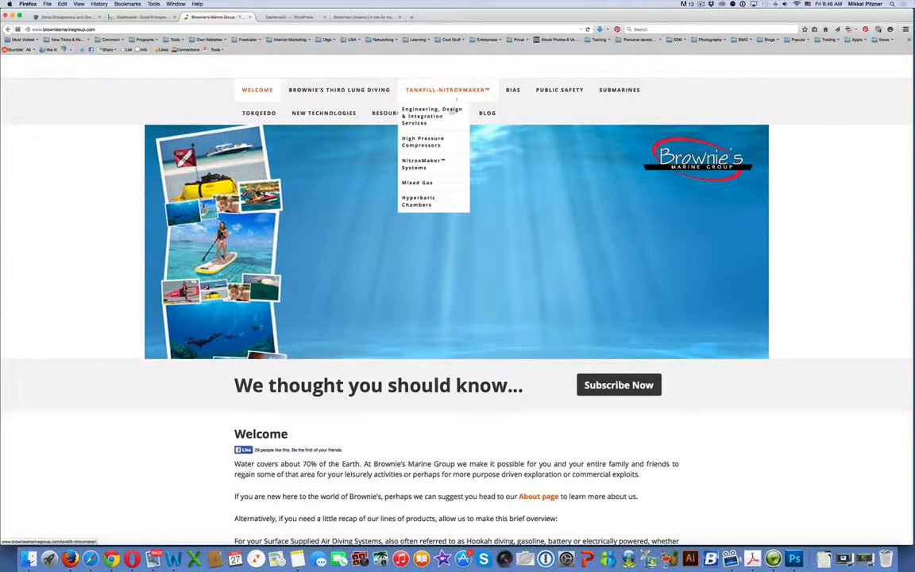
pyautogui.moveTo(433, 162)
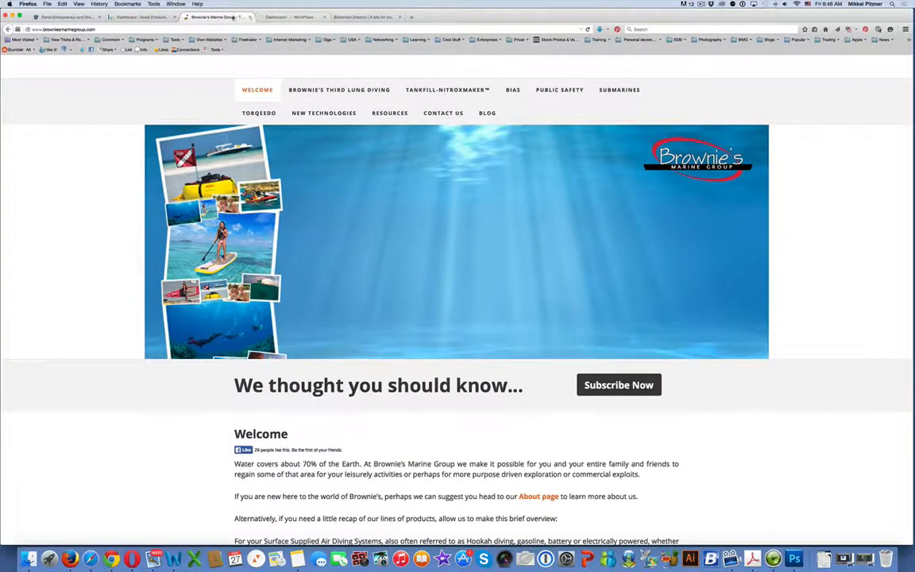
# Open the menu editor in the serial entrepreneur site's WordPress dashboard.
pyautogui.click(148, 17)
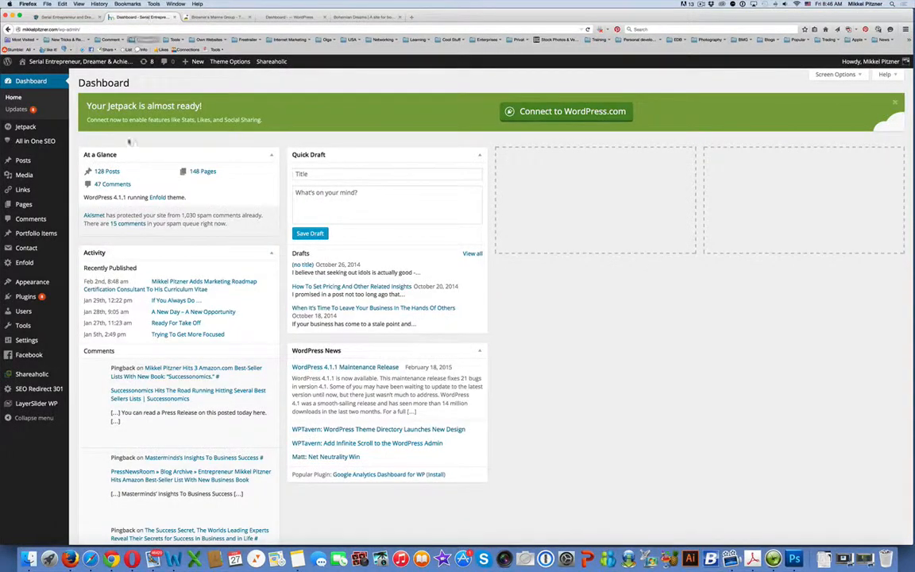
pyautogui.moveTo(31, 281)
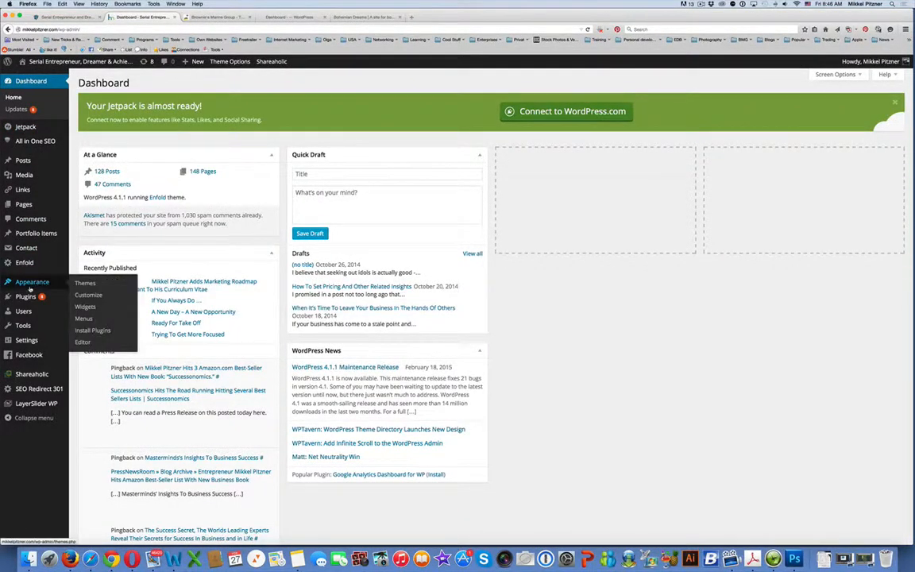
pyautogui.click(83, 319)
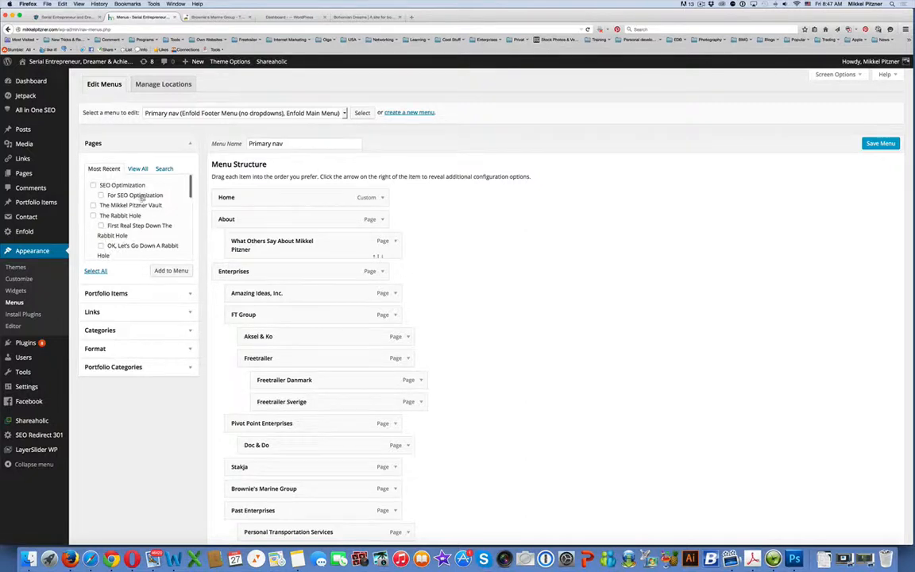
# Look through the most recent pages that can be added to the Primary nav menu.
pyautogui.scroll(-5, 129, 179)
pyautogui.scroll(-2, 140, 200)
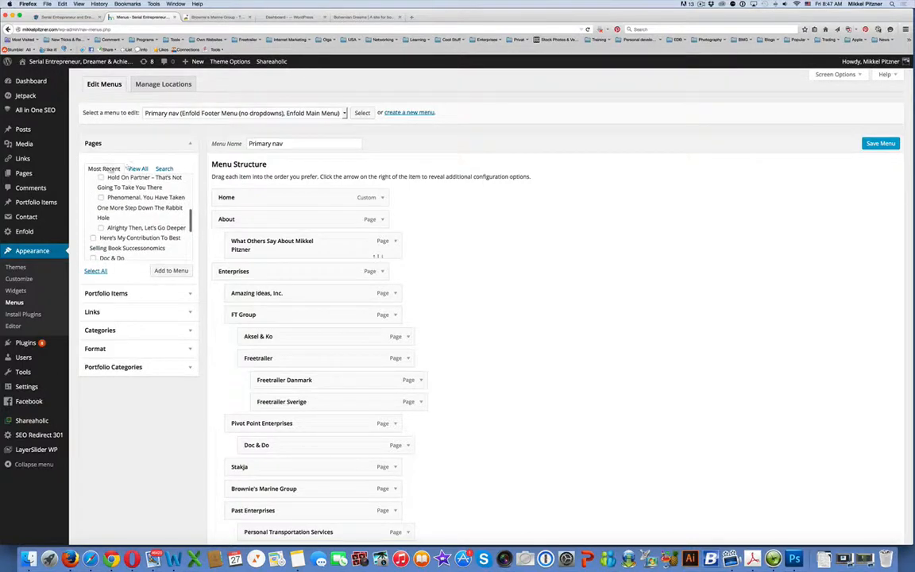
pyautogui.scroll(-2, 146, 199)
pyautogui.scroll(-2, 145, 201)
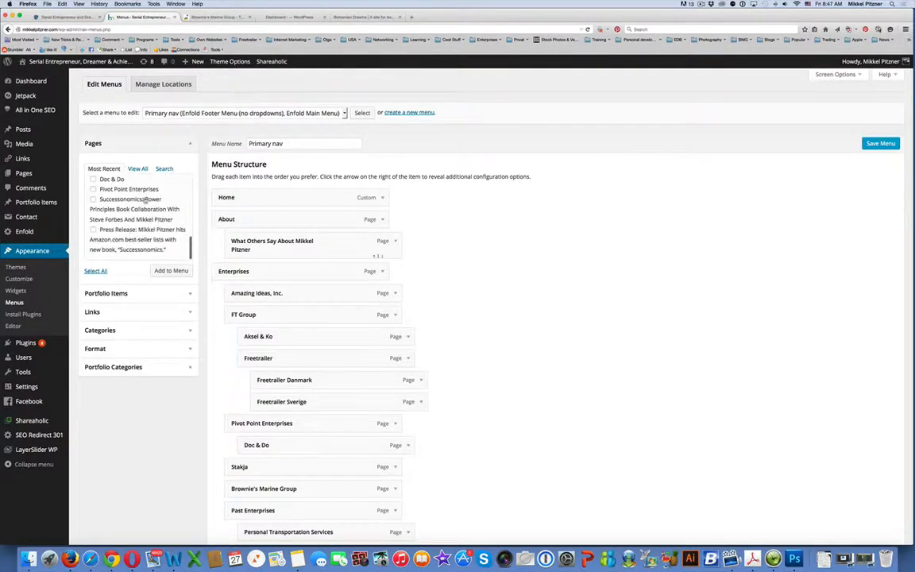
pyautogui.scroll(10, 131, 196)
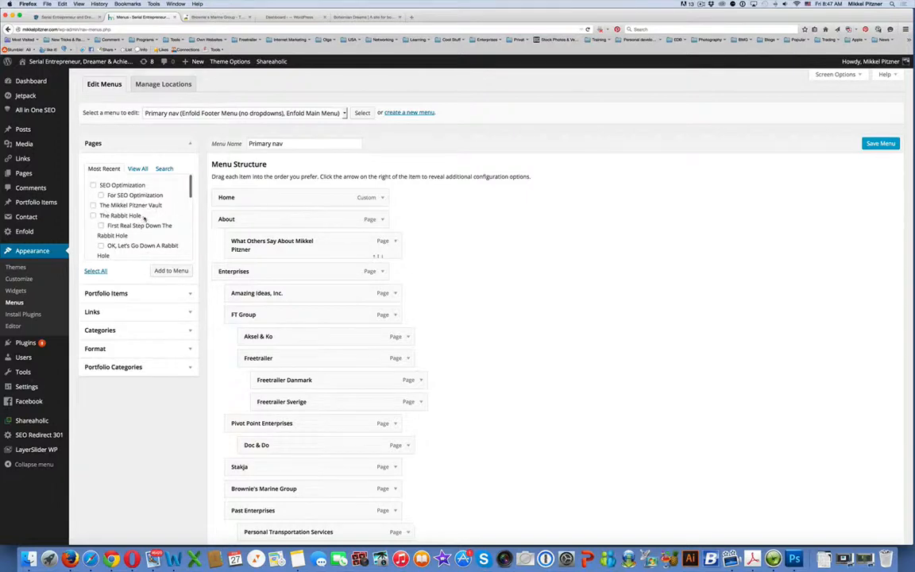
pyautogui.scroll(-2, 144, 220)
pyautogui.scroll(2, 143, 218)
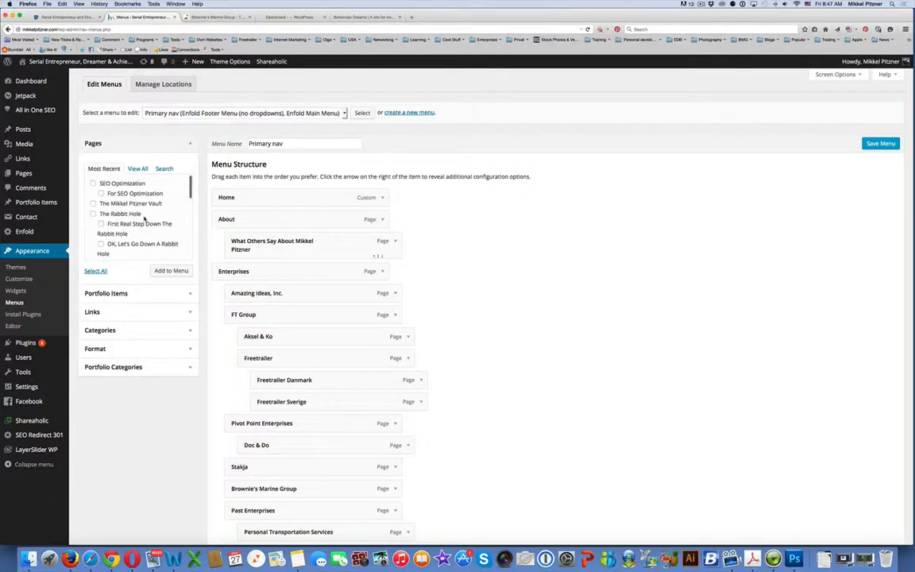
pyautogui.scroll(-4, 144, 219)
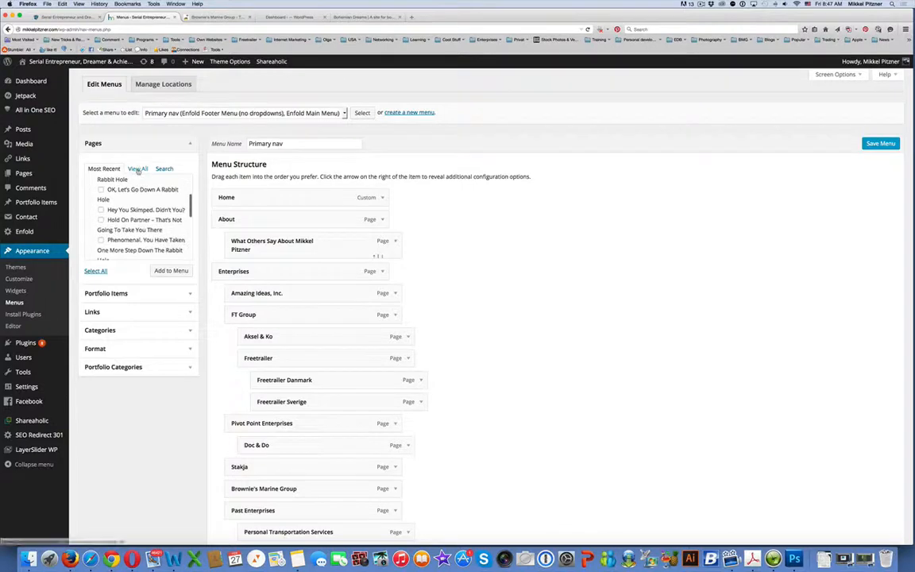
# Show all of the site's pages available for the menu and look through the list.
pyautogui.click(138, 169)
pyautogui.scroll(-5, 127, 205)
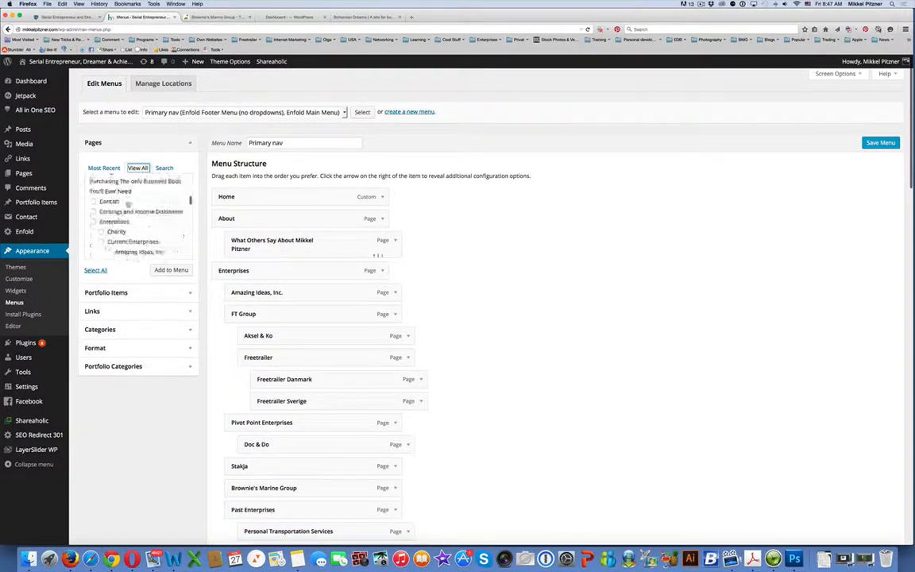
pyautogui.scroll(8, 131, 202)
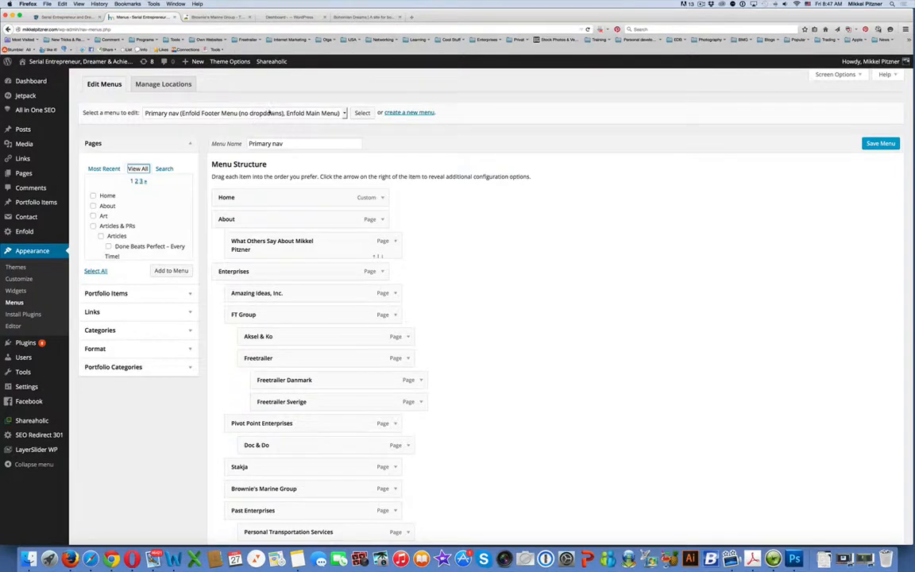
# Compare the live homepage's main navigation with the Primary nav structure in the menu editor.
pyautogui.click(68, 17)
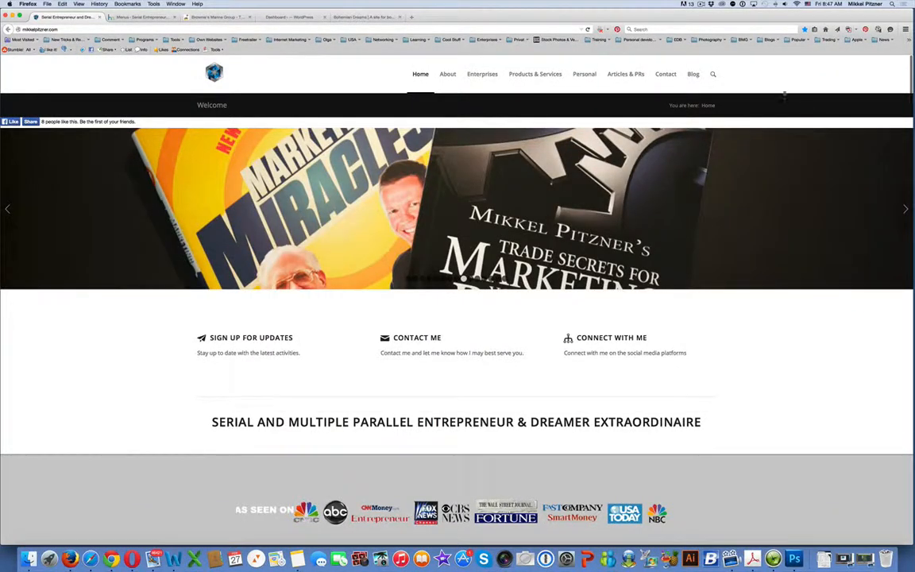
pyautogui.click(141, 17)
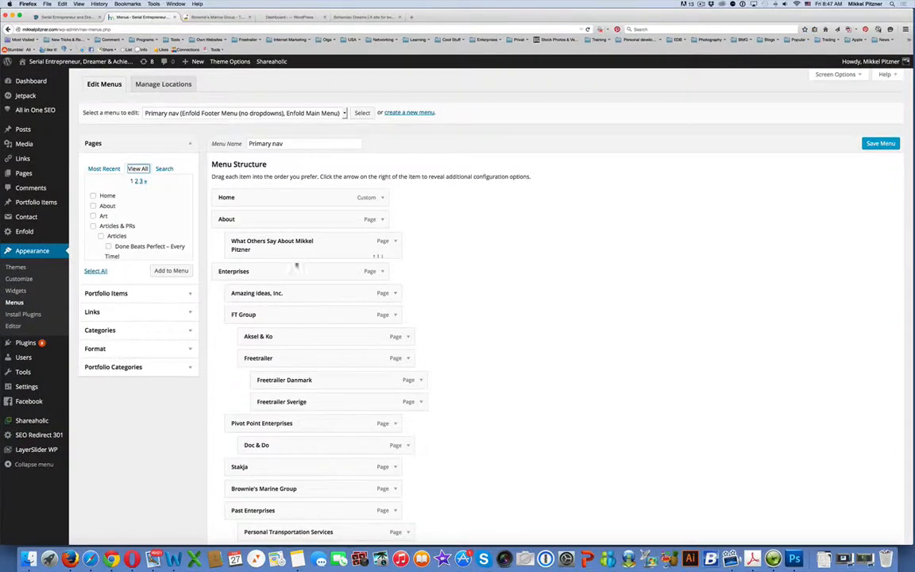
pyautogui.click(70, 17)
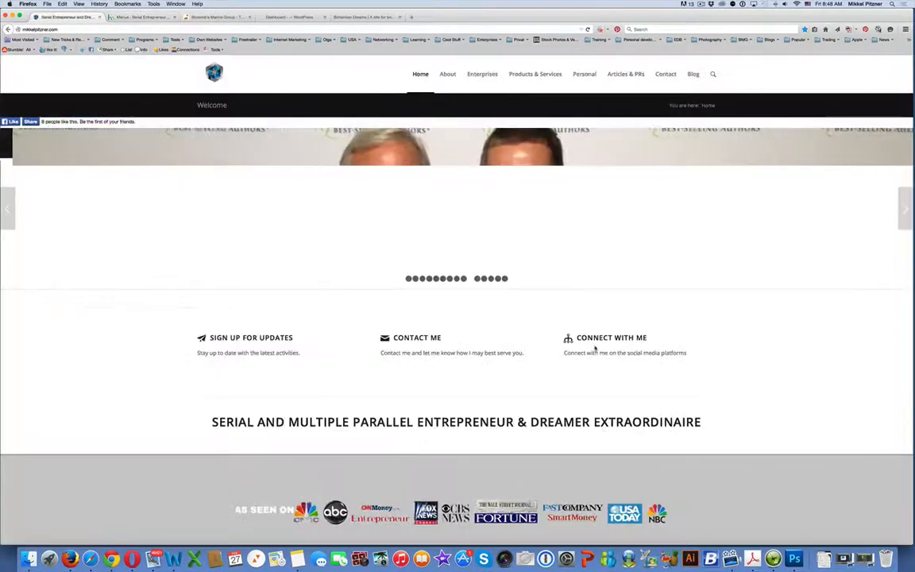
# Examine the homepage's footer columns and the footer menu at the very end of the page.
pyautogui.scroll(-20, 595, 348)
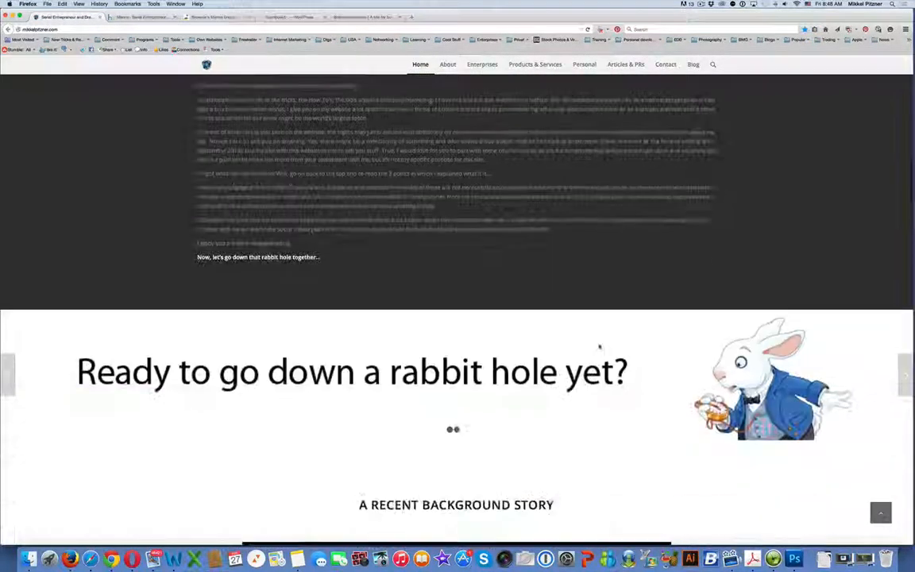
pyautogui.scroll(-20, 600, 346)
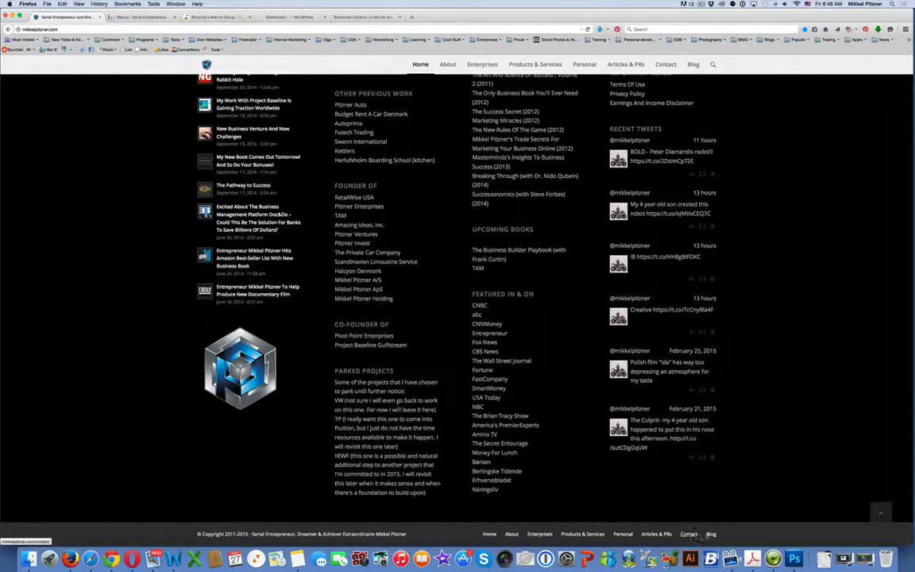
pyautogui.scroll(3, 719, 538)
pyautogui.scroll(15, 722, 538)
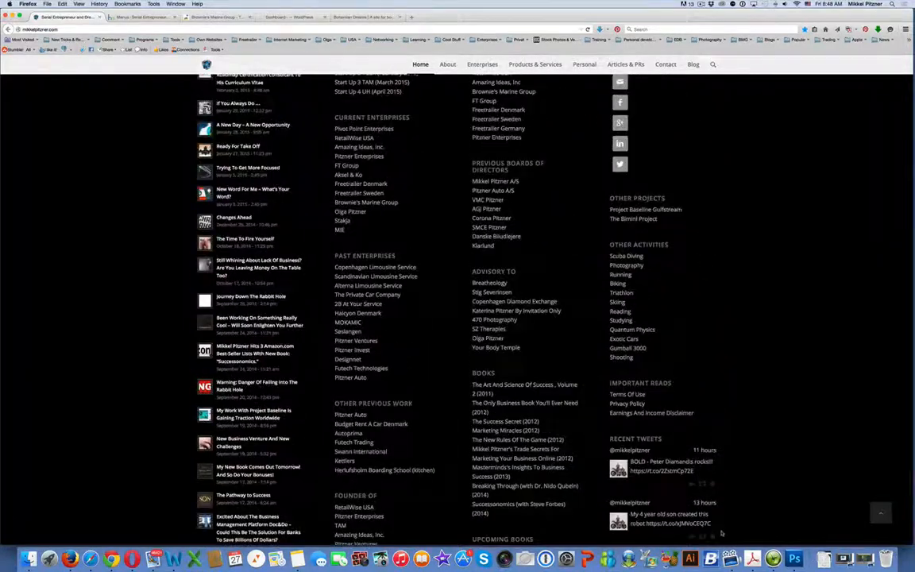
pyautogui.scroll(-5, 723, 533)
pyautogui.scroll(-15, 722, 533)
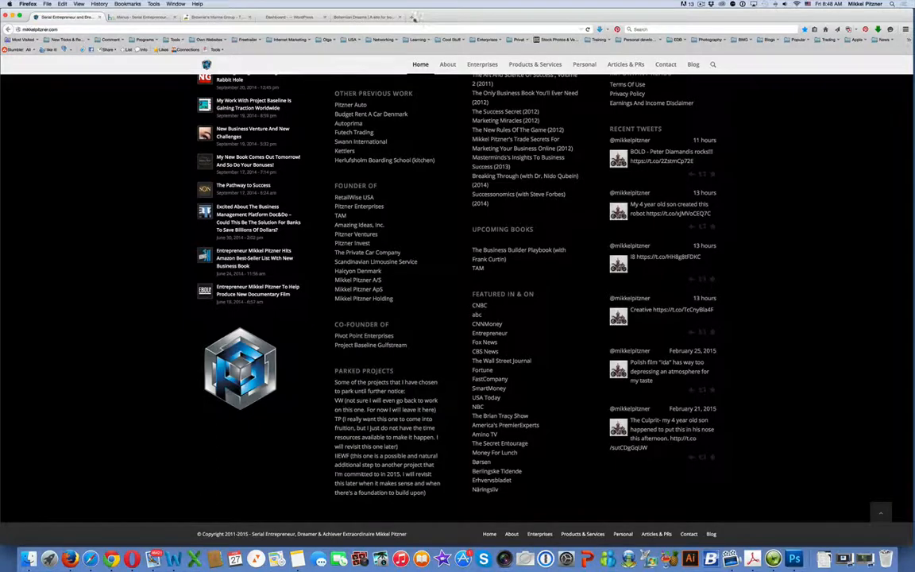
# Open amazingideasinc.com in a new browser tab and look through its header menu and the whole page down to the footer.
pyautogui.click(412, 16)
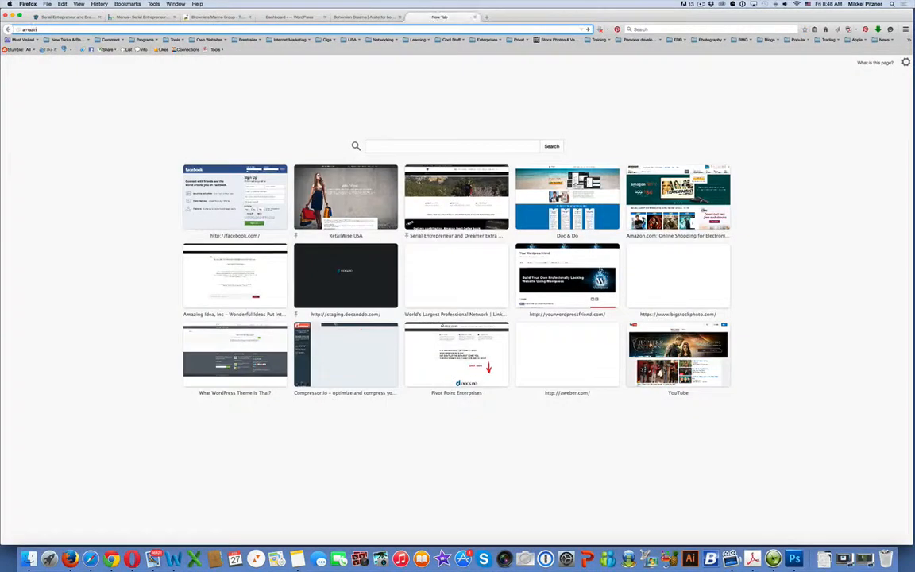
pyautogui.write('amazingideasinc.com')
pyautogui.press('Return')
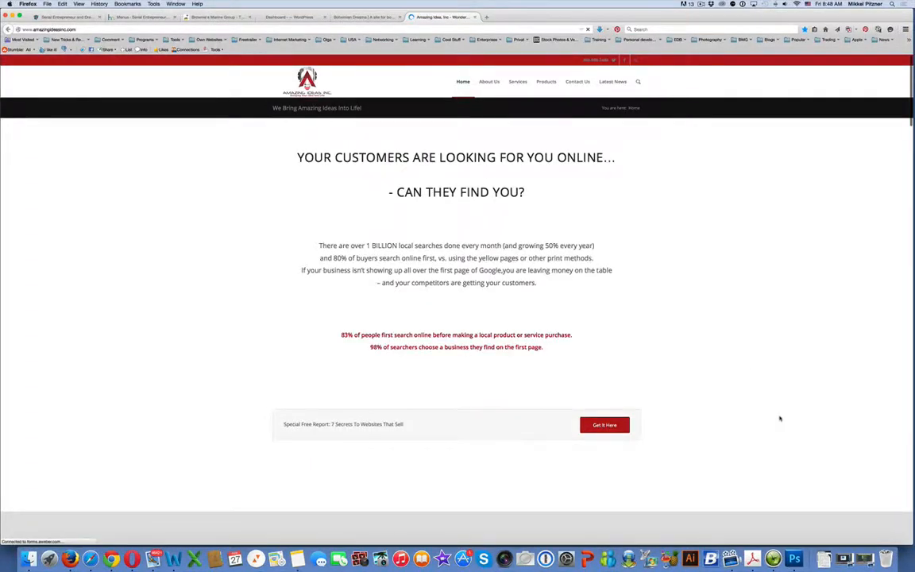
pyautogui.scroll(-2, 779, 419)
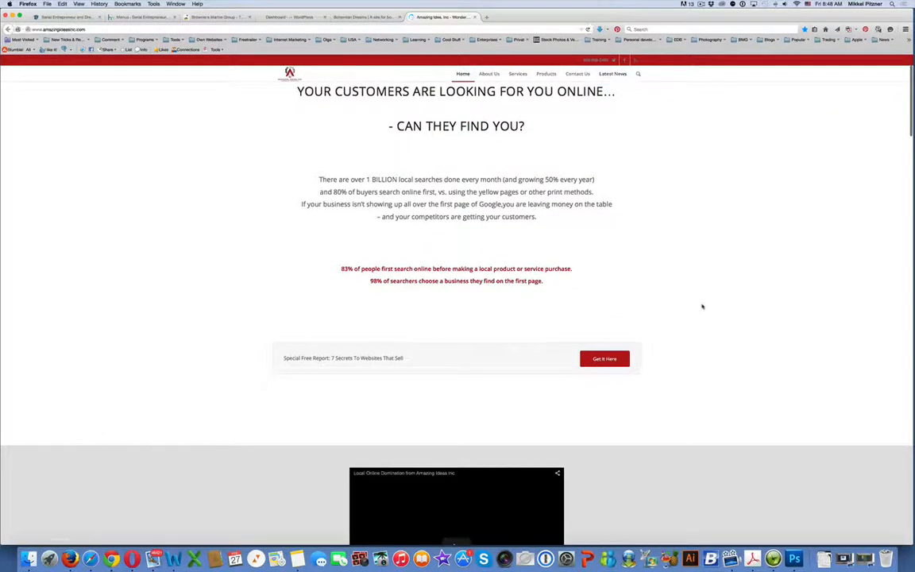
pyautogui.scroll(-10, 702, 306)
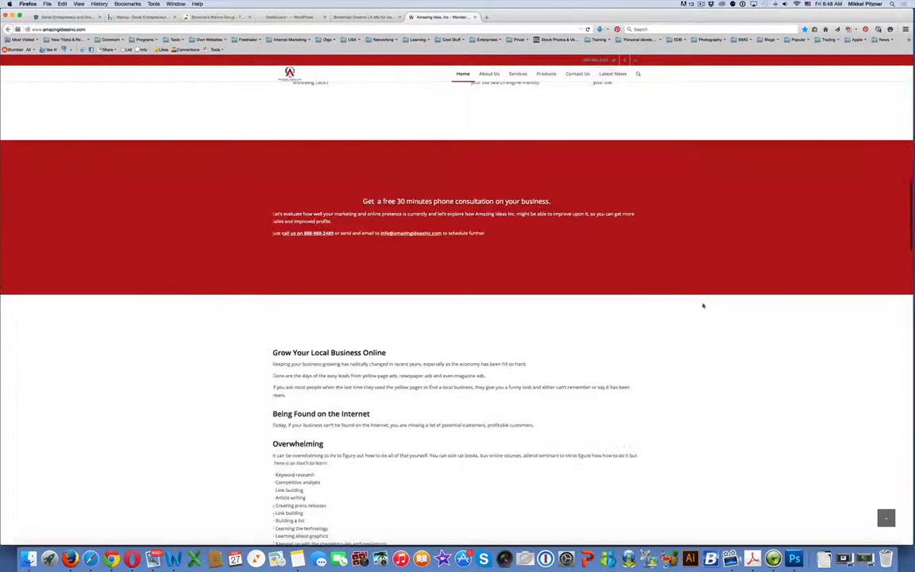
pyautogui.scroll(-15, 702, 306)
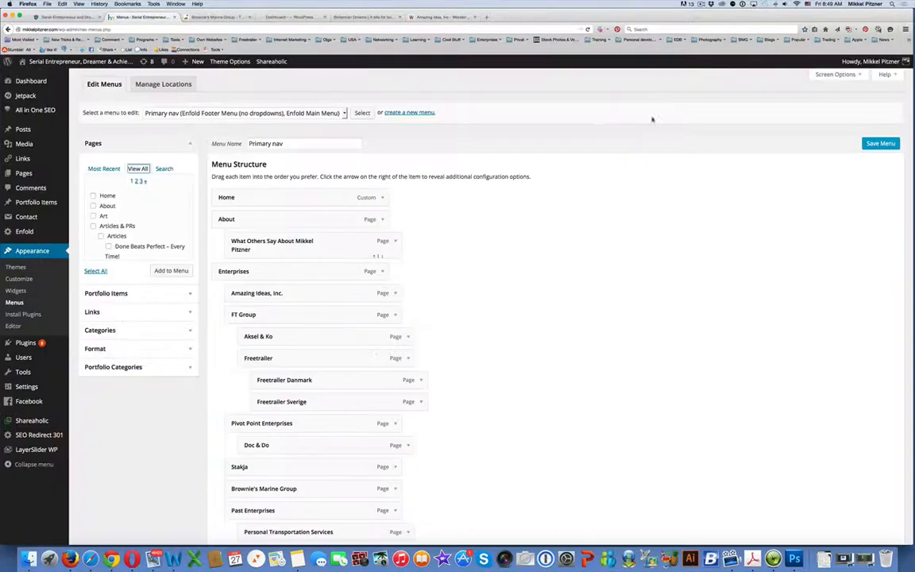
# From the menu editor, open the theme customizer in a separate browser tab and review its Navigation settings for menu locations.
pyautogui.click(132, 16)
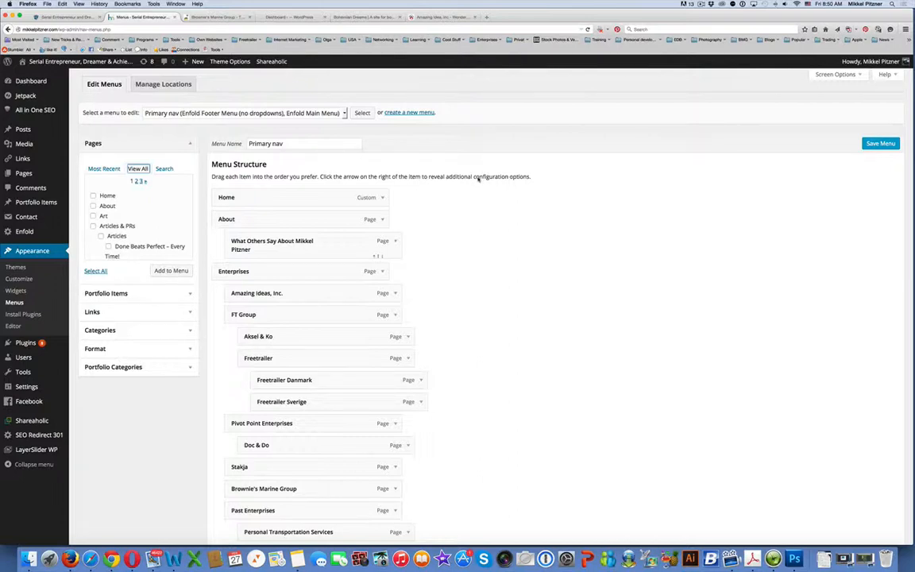
pyautogui.keyDown('super'); pyautogui.click(12, 280); pyautogui.keyUp('super')
pyautogui.click(219, 18)
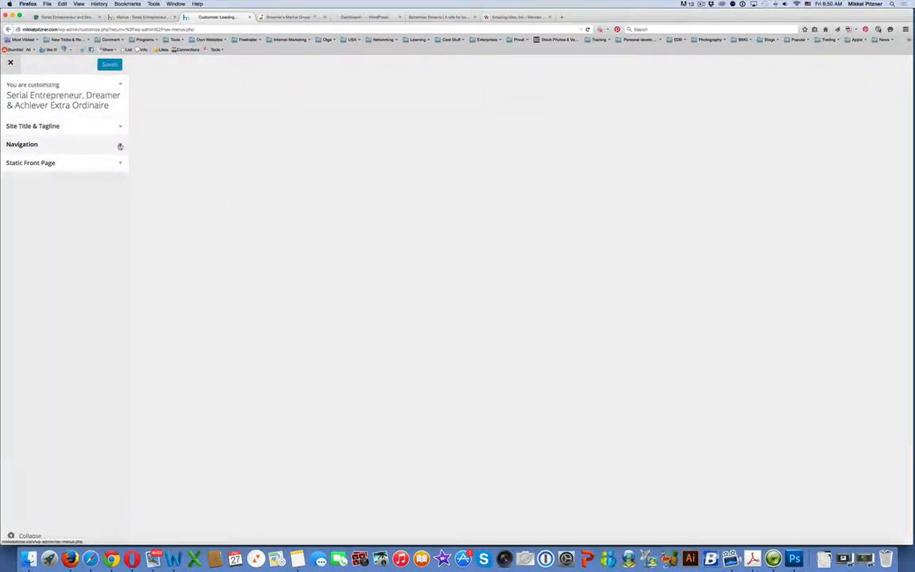
pyautogui.click(118, 145)
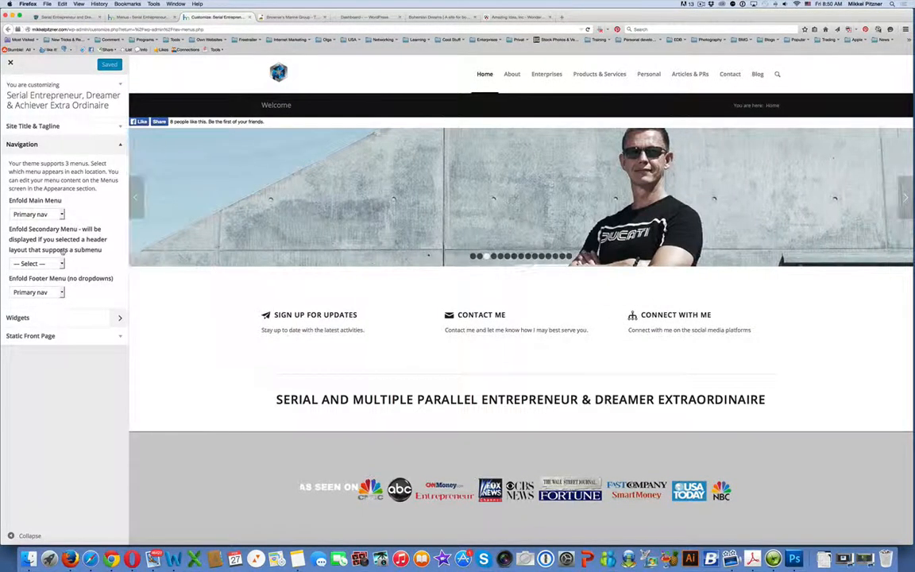
# In the menu editor, try the "What Others Say" item at top level and nest it back under About.
pyautogui.click(137, 16)
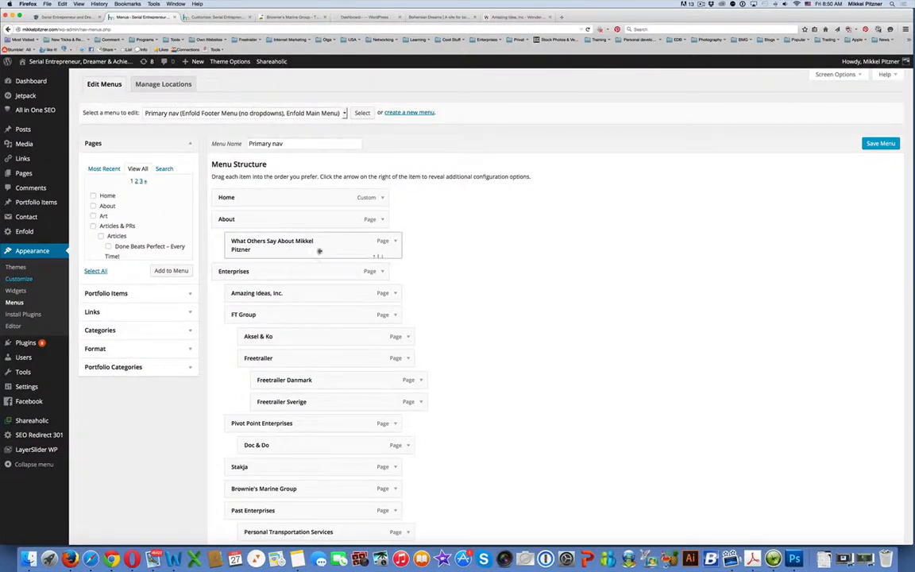
pyautogui.moveTo(281, 247); pyautogui.dragTo(262, 247)
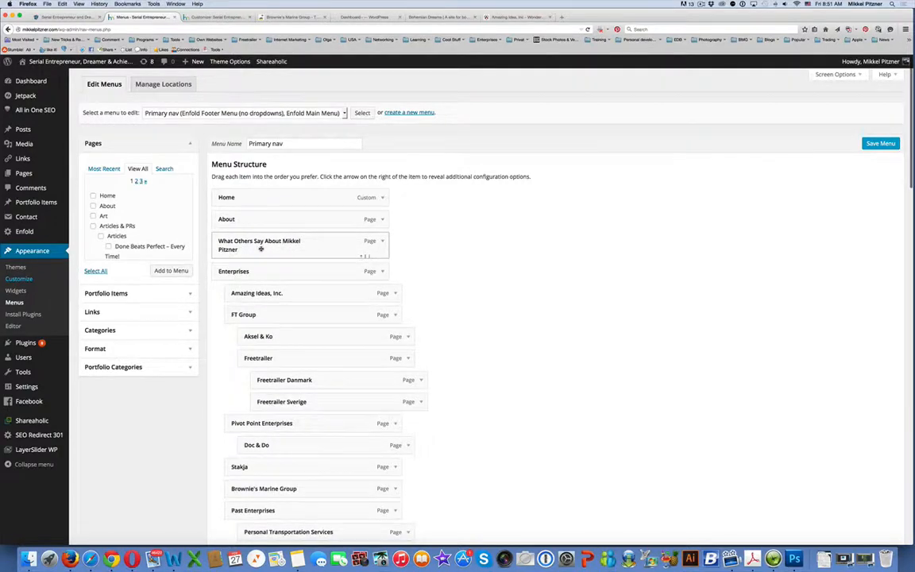
pyautogui.moveTo(302, 247)
pyautogui.mouseDown()
pyautogui.moveTo(323, 246)
pyautogui.moveTo(290, 255)
pyautogui.moveTo(298, 241)
pyautogui.mouseUp()
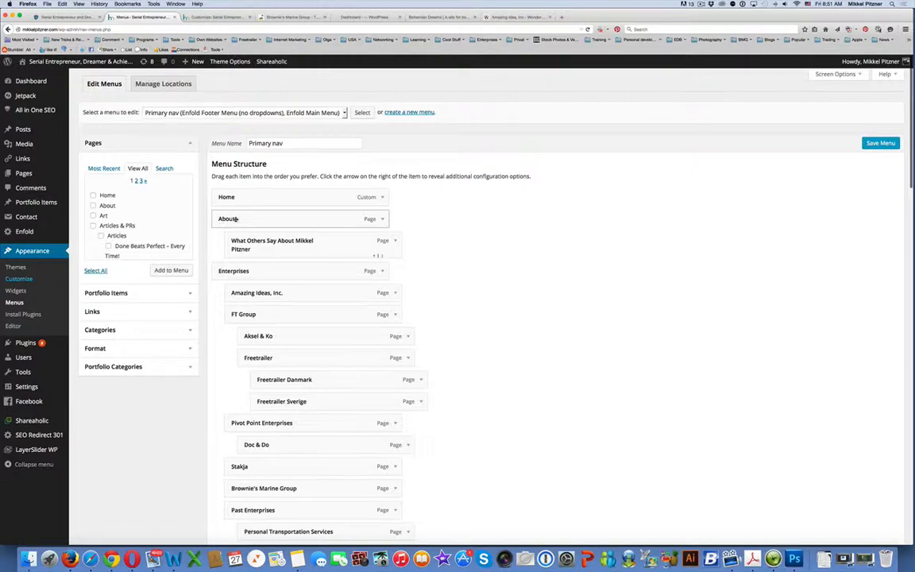
# Examine the live homepage's Products & Services and Enterprises dropdowns, including the nested FT Group and Freetrailer submenus.
pyautogui.click(69, 17)
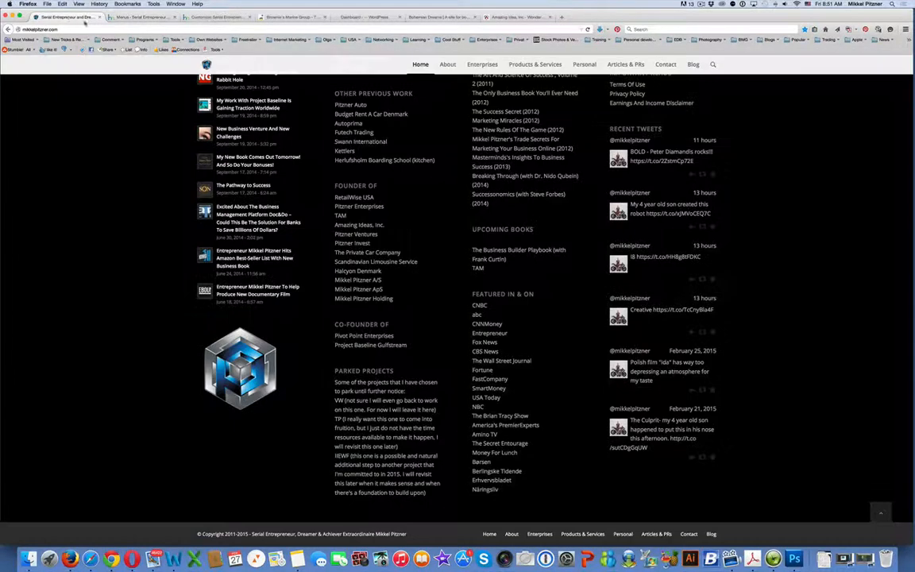
pyautogui.scroll(10, 395, 111)
pyautogui.moveTo(449, 67)
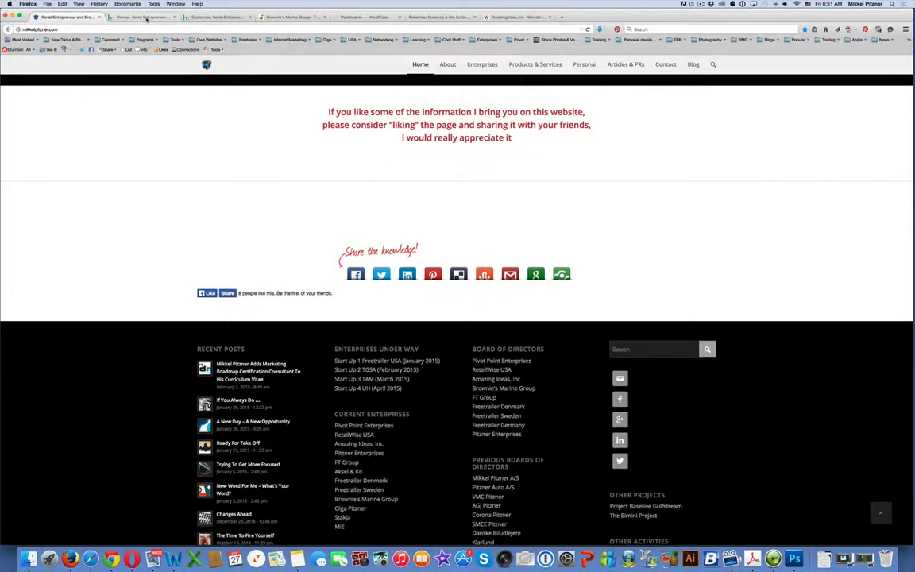
pyautogui.moveTo(528, 66)
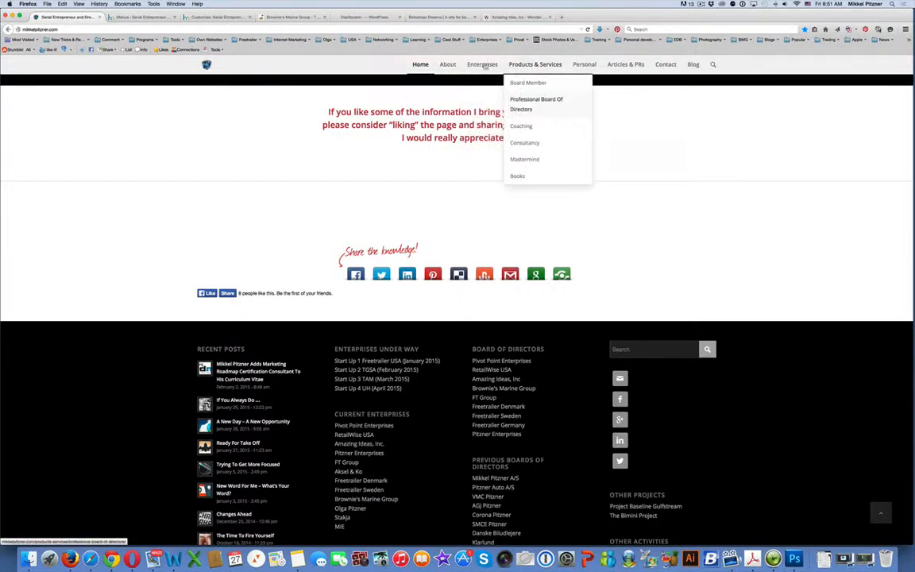
pyautogui.moveTo(481, 68)
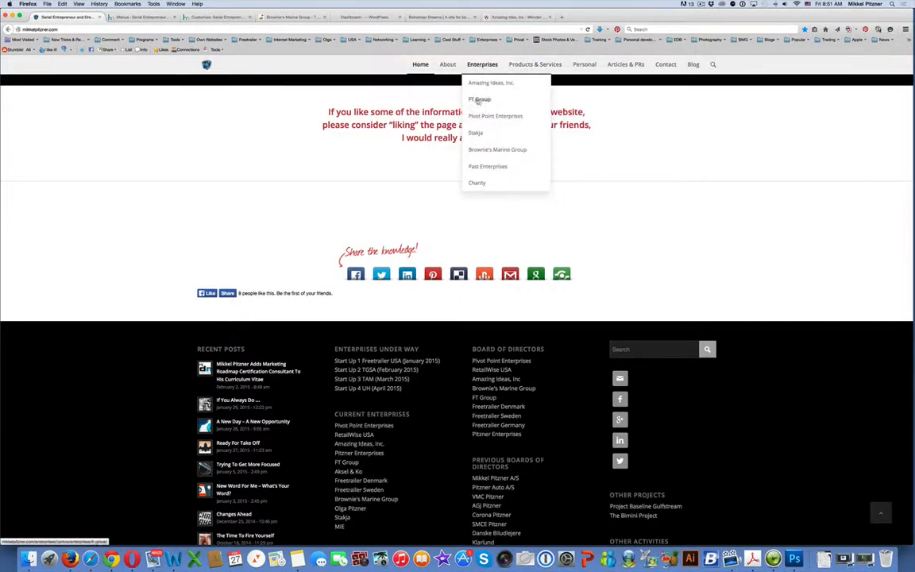
pyautogui.moveTo(479, 100)
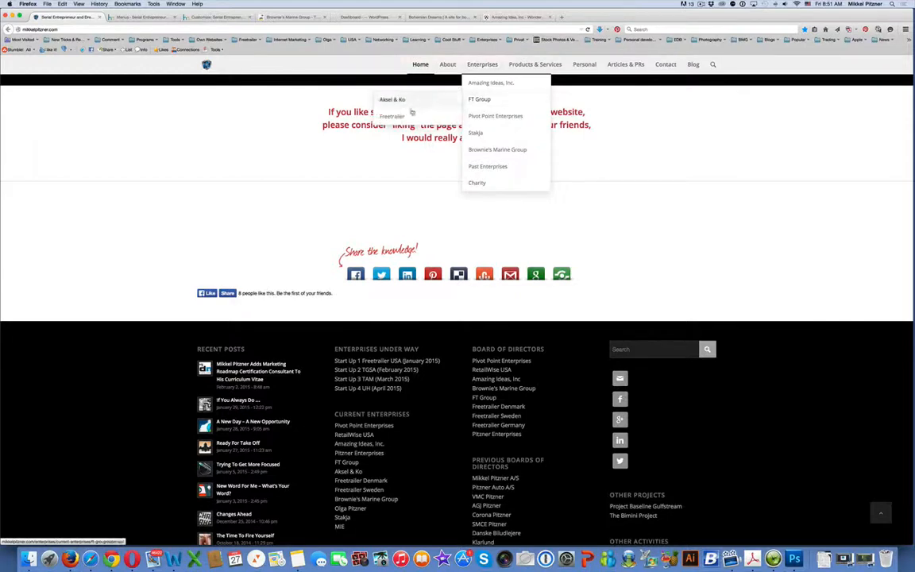
pyautogui.moveTo(388, 118)
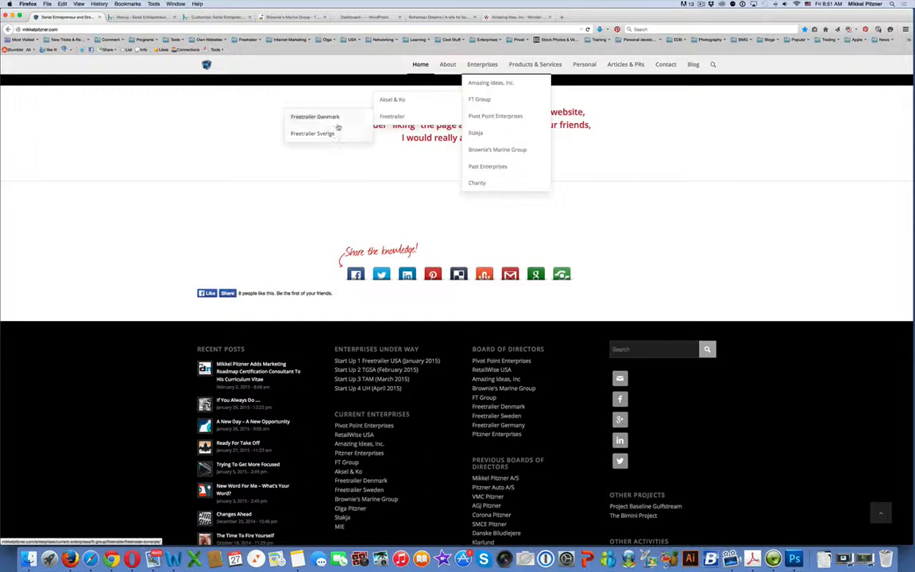
# In the menu editor, try Freetrailer Sverige as a sub-item of Freetrailer Danmark and return it to its level under Freetrailer.
pyautogui.click(163, 17)
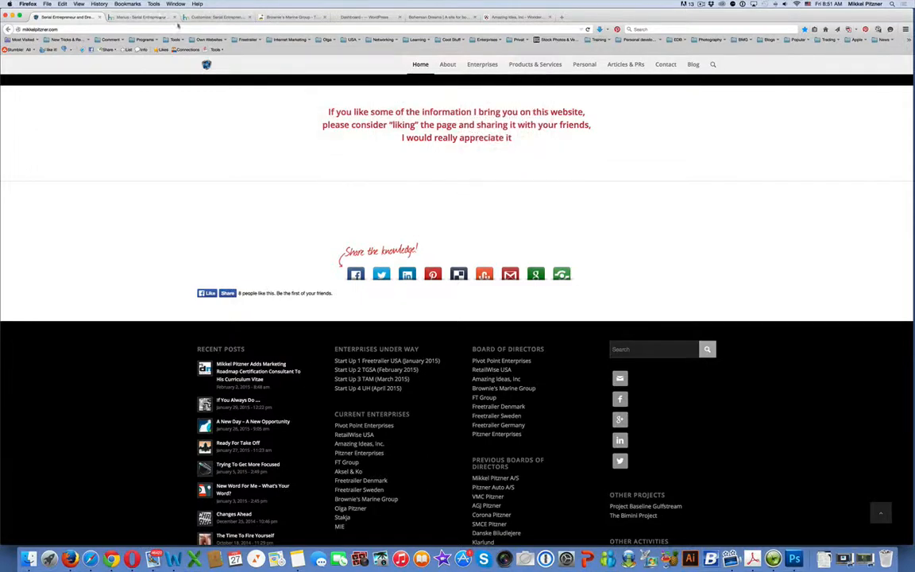
pyautogui.scroll(-3, 486, 280)
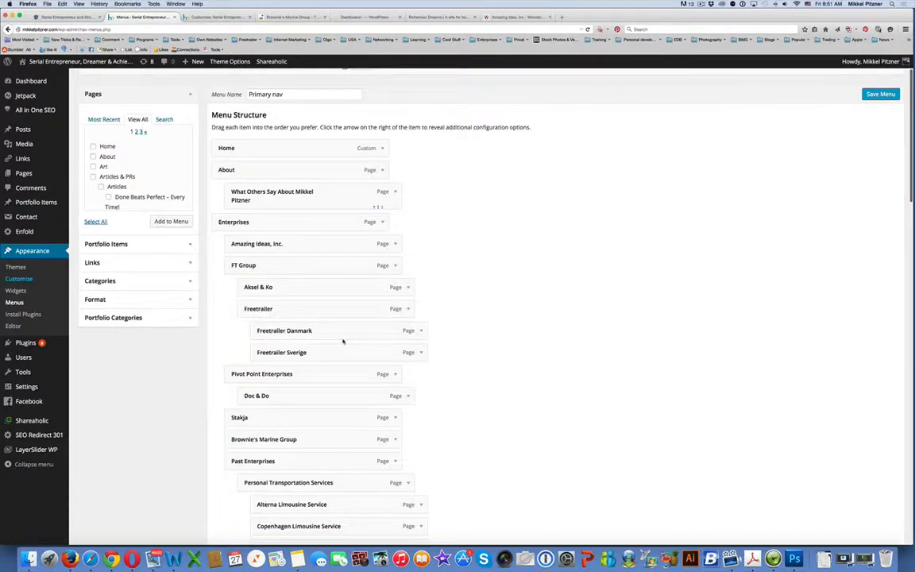
pyautogui.moveTo(311, 352); pyautogui.dragTo(355, 351)
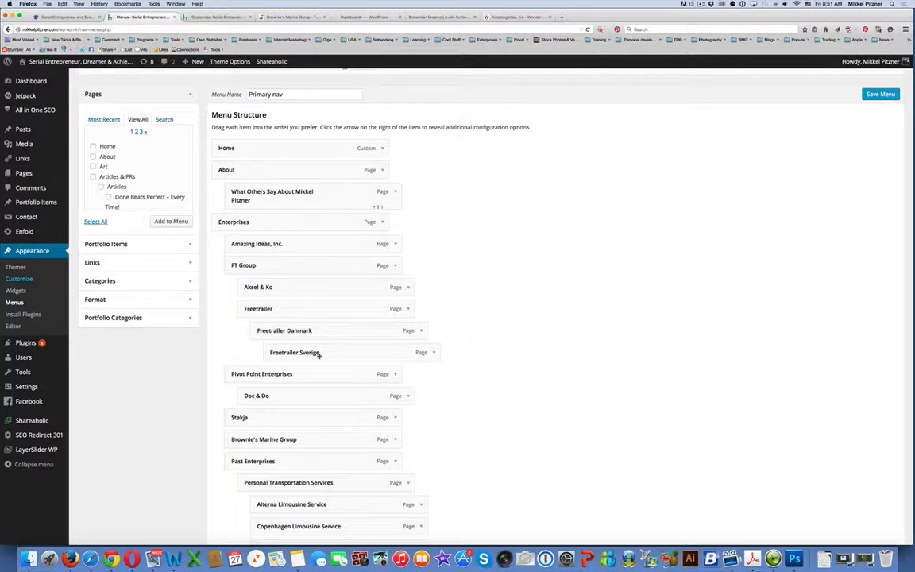
pyautogui.moveTo(317, 352); pyautogui.dragTo(314, 352)
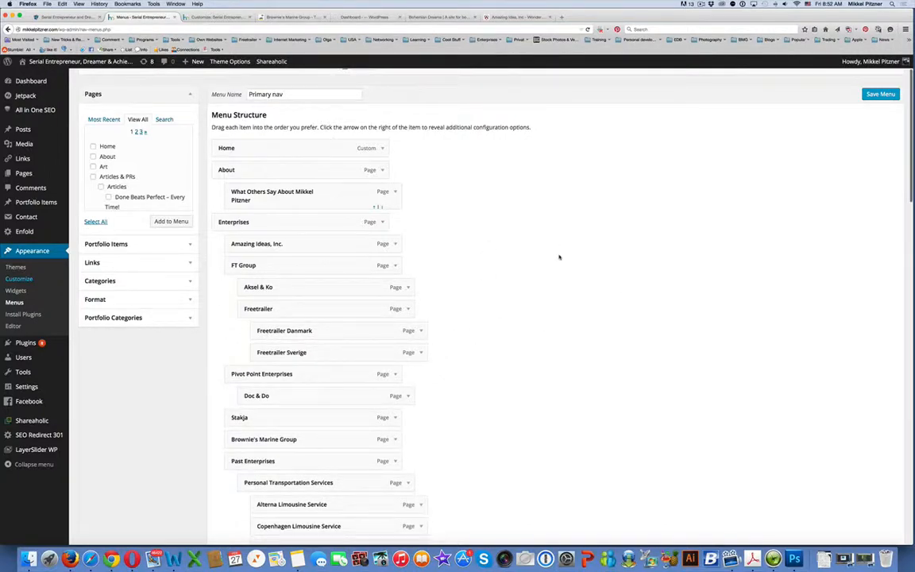
# Add the About and Art pages to the Primary nav menu and find them at the end of the structure.
pyautogui.scroll(-1, 560, 257)
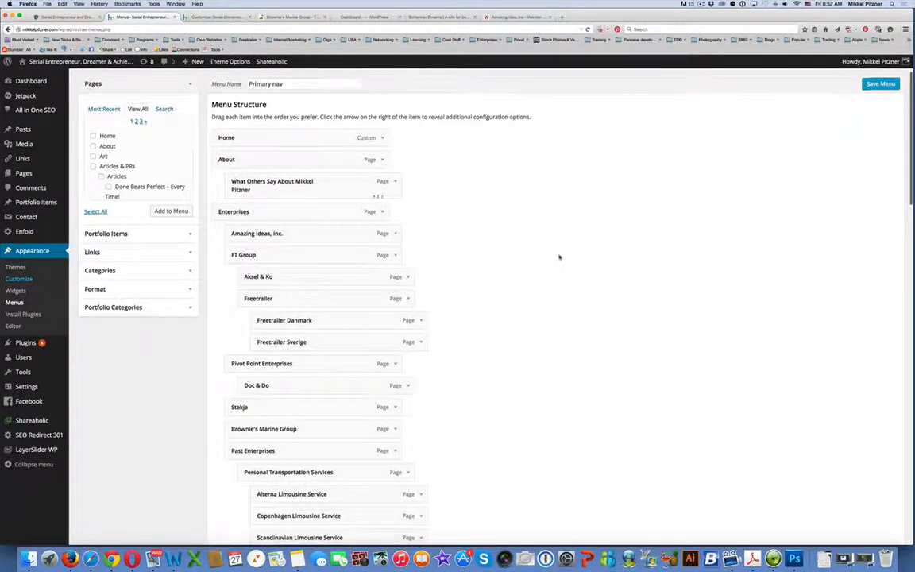
pyautogui.scroll(-1, 559, 257)
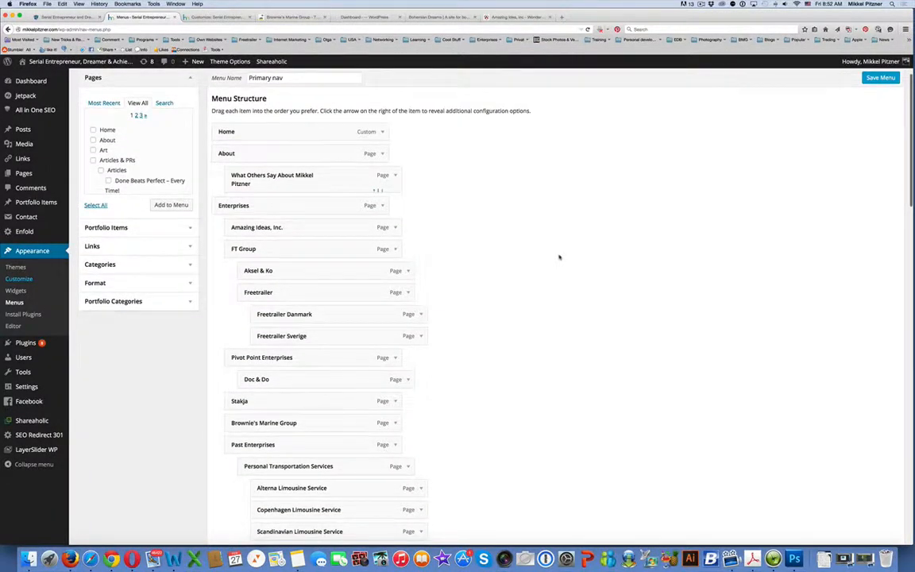
pyautogui.scroll(-1, 535, 250)
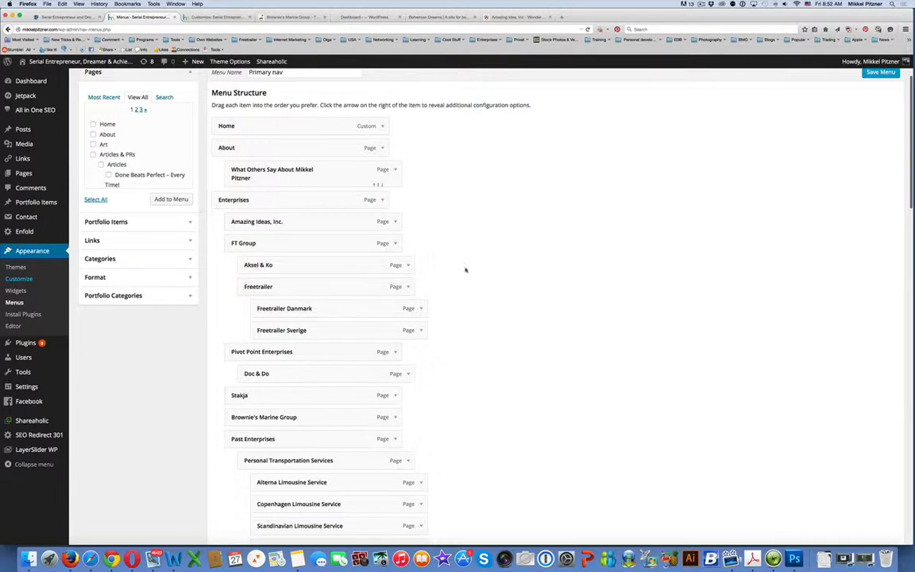
pyautogui.scroll(-1, 465, 268)
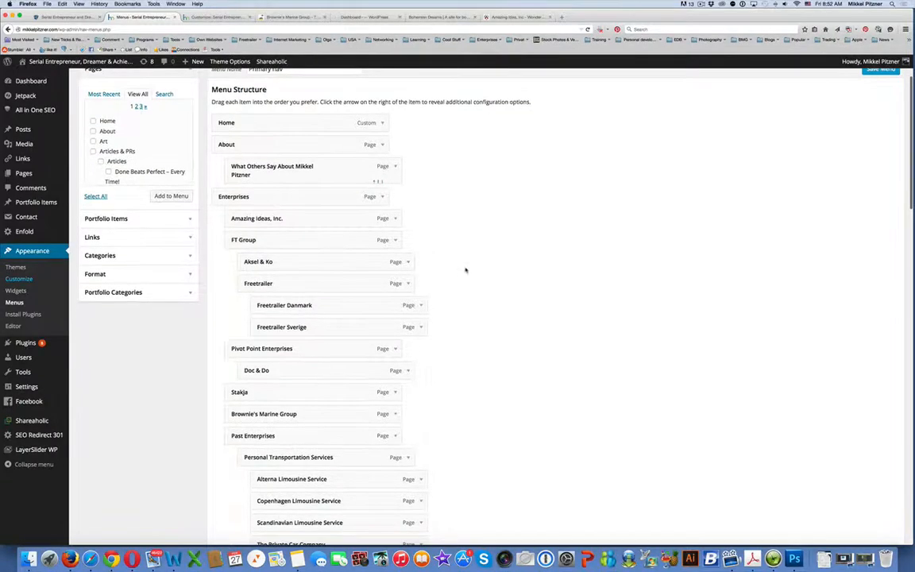
pyautogui.click(92, 131)
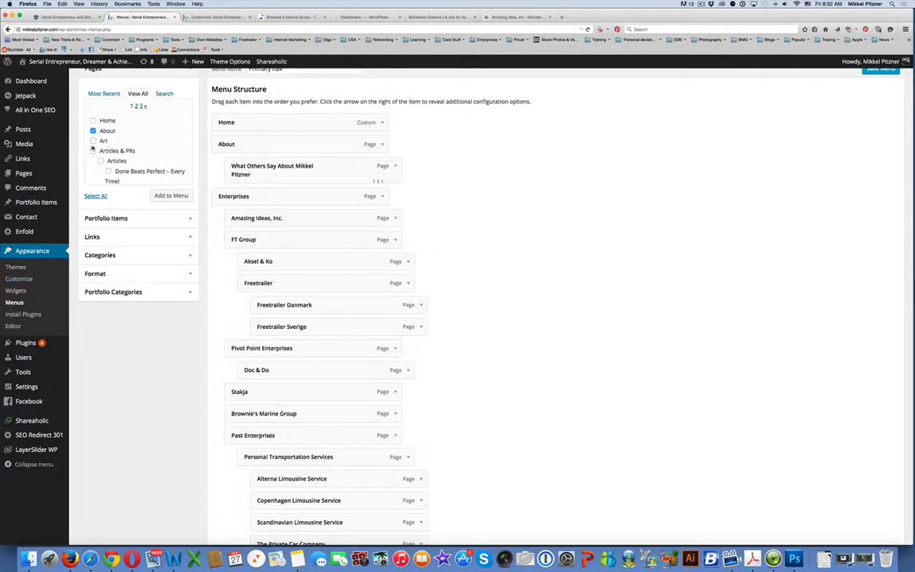
pyautogui.click(93, 142)
pyautogui.click(182, 197)
pyautogui.scroll(-15, 661, 405)
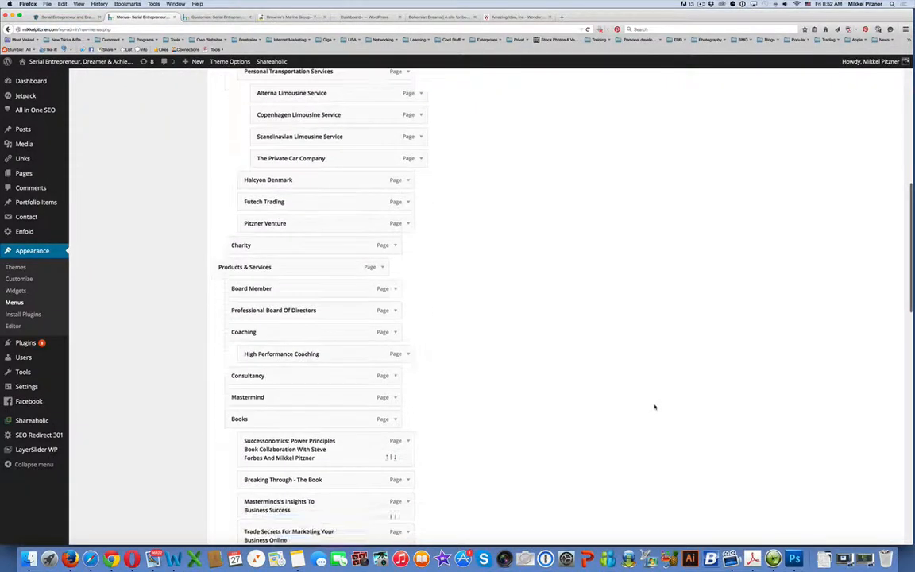
pyautogui.scroll(-10, 654, 407)
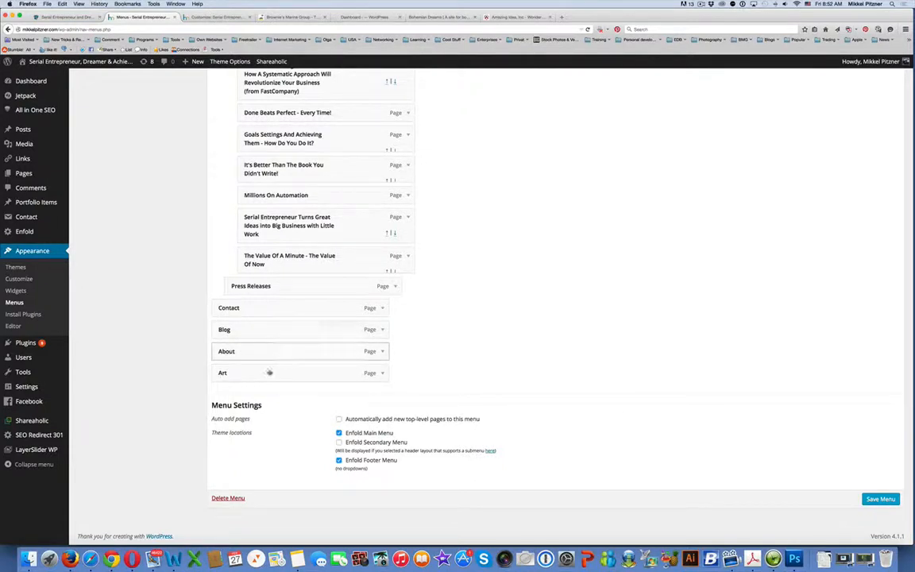
# Nest Art under "It's Better Than The Book You Didn't Write!" and remove the duplicate About item at the menu's end.
pyautogui.scroll(1, 267, 374)
pyautogui.moveTo(277, 257); pyautogui.dragTo(339, 216)
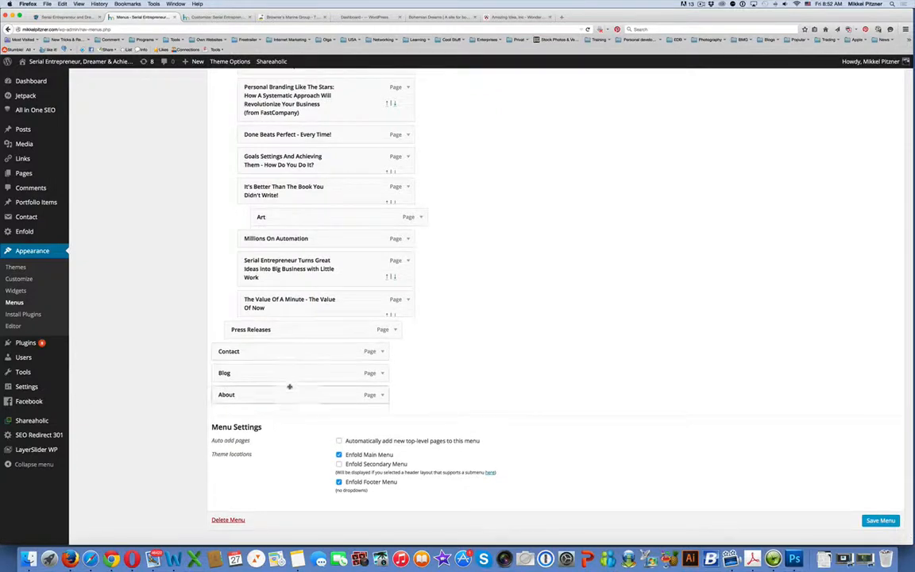
pyautogui.click(383, 396)
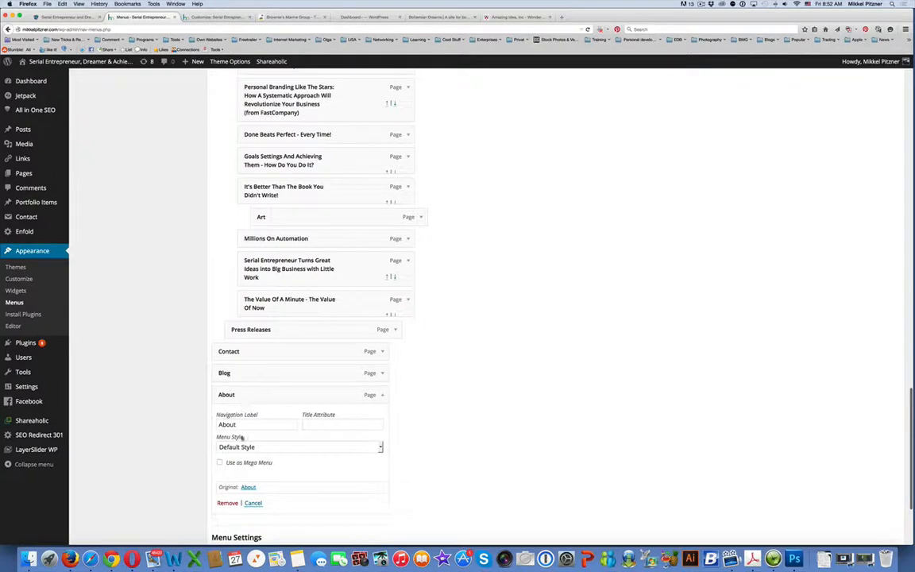
pyautogui.click(228, 502)
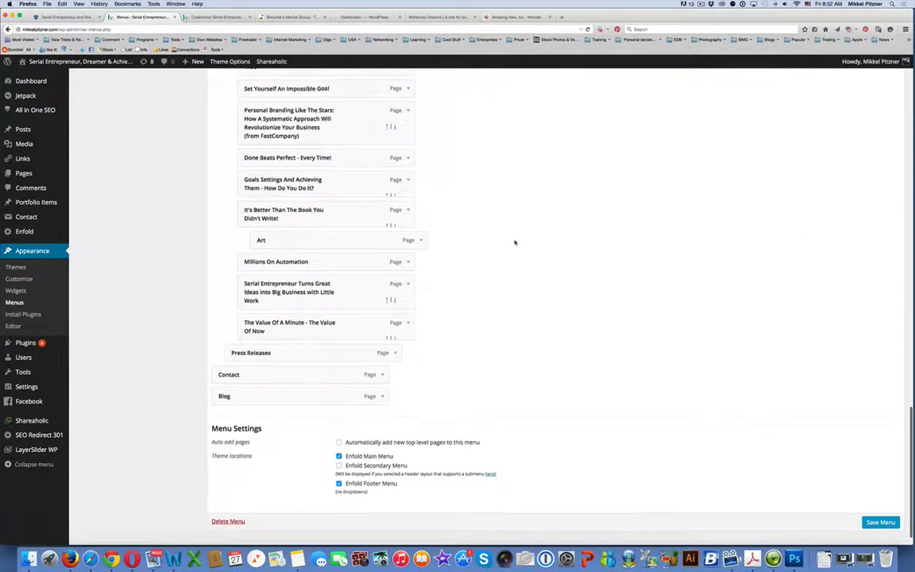
# Save the Primary nav menu and return to the live homepage.
pyautogui.scroll(2, 515, 241)
pyautogui.scroll(5, 515, 242)
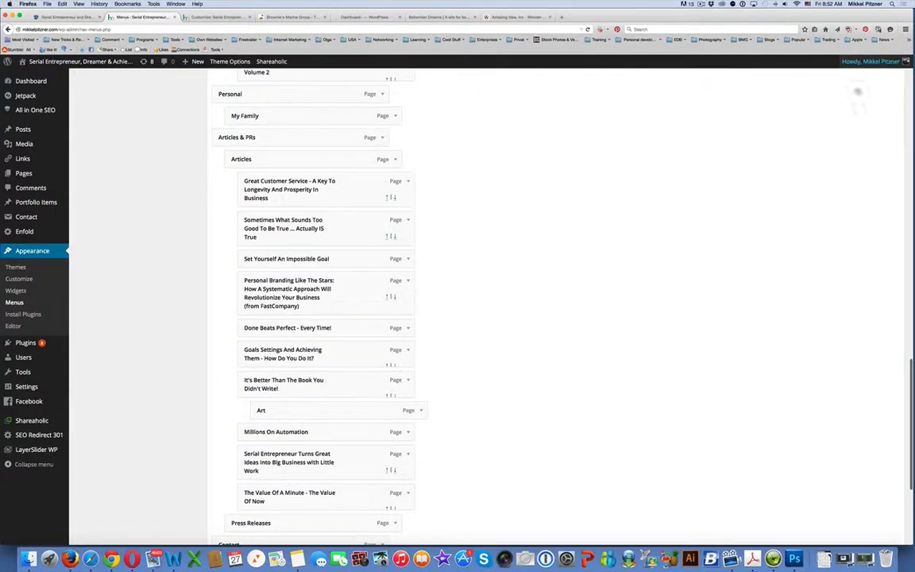
pyautogui.scroll(10, 854, 139)
pyautogui.scroll(10, 858, 143)
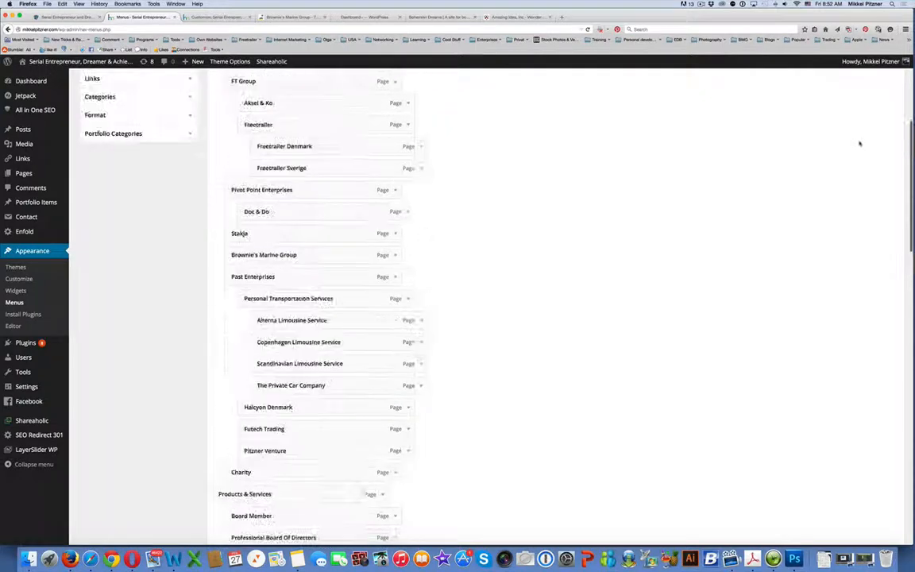
pyautogui.click(881, 144)
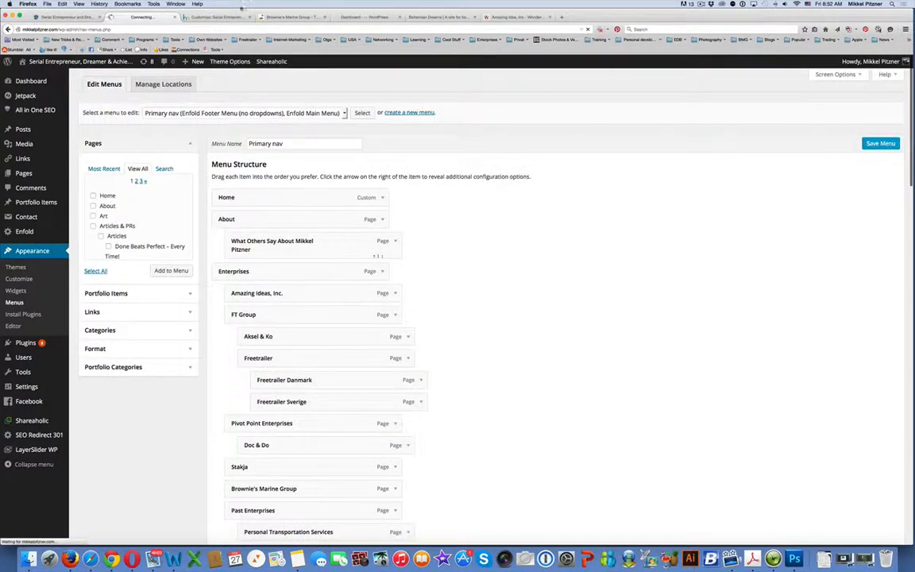
pyautogui.hotkey('ctrl', 'shift', 'Tab')
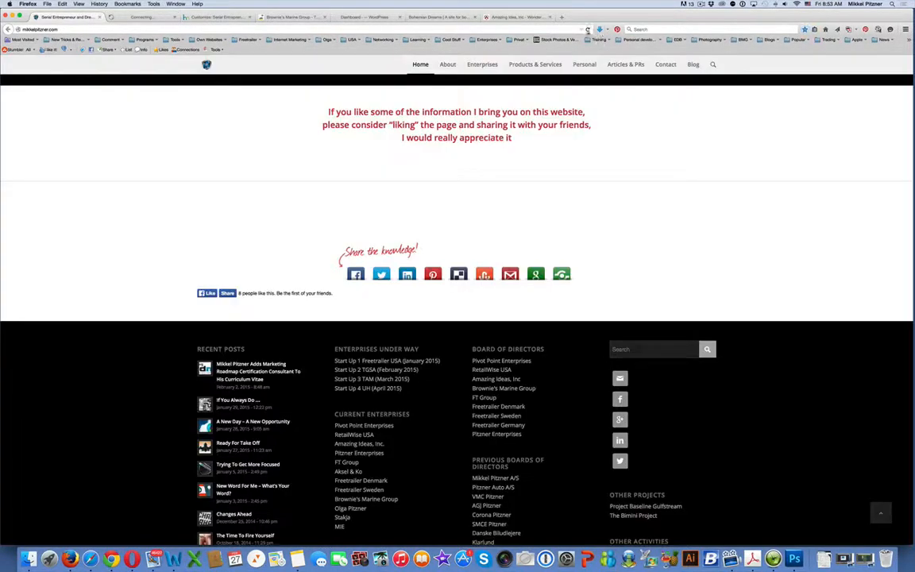
# Reload the live homepage and open its Articles & PRs page.
pyautogui.click(588, 30)
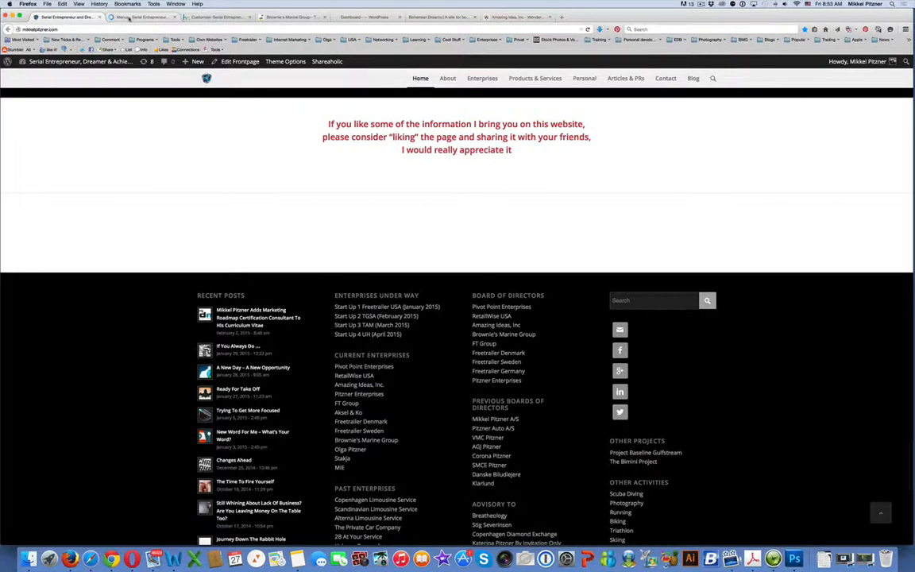
pyautogui.click(623, 79)
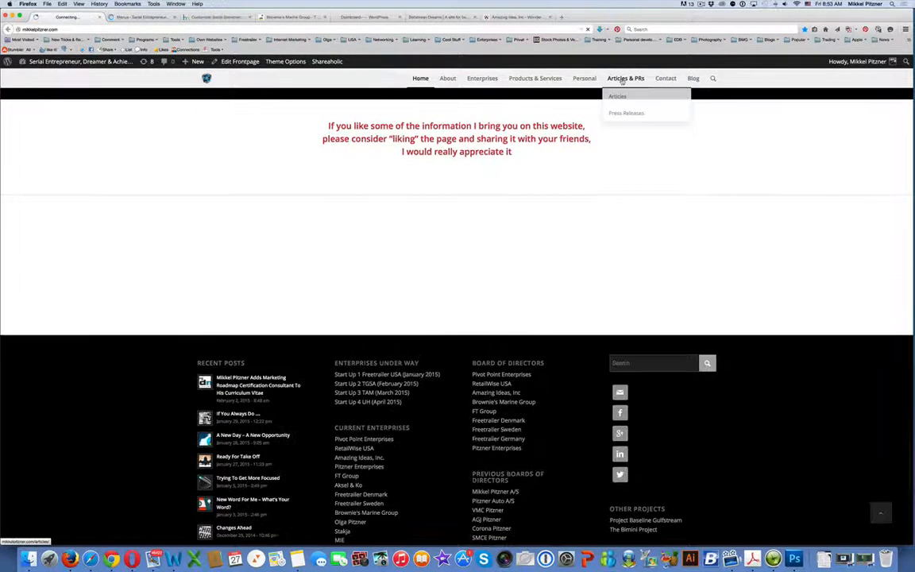
pyautogui.moveTo(584, 78)
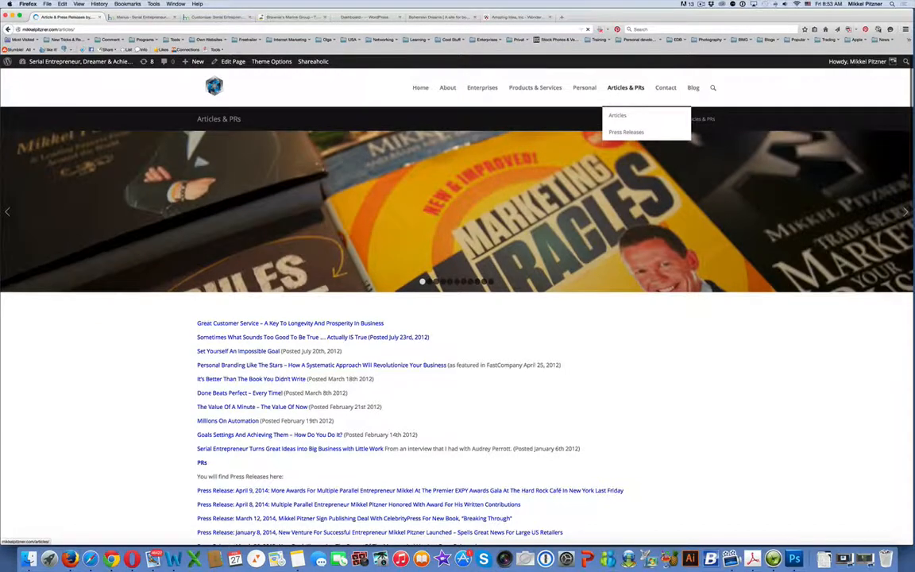
# Return to the menu editor and review where Art sits under Articles in the Primary nav structure.
pyautogui.click(135, 17)
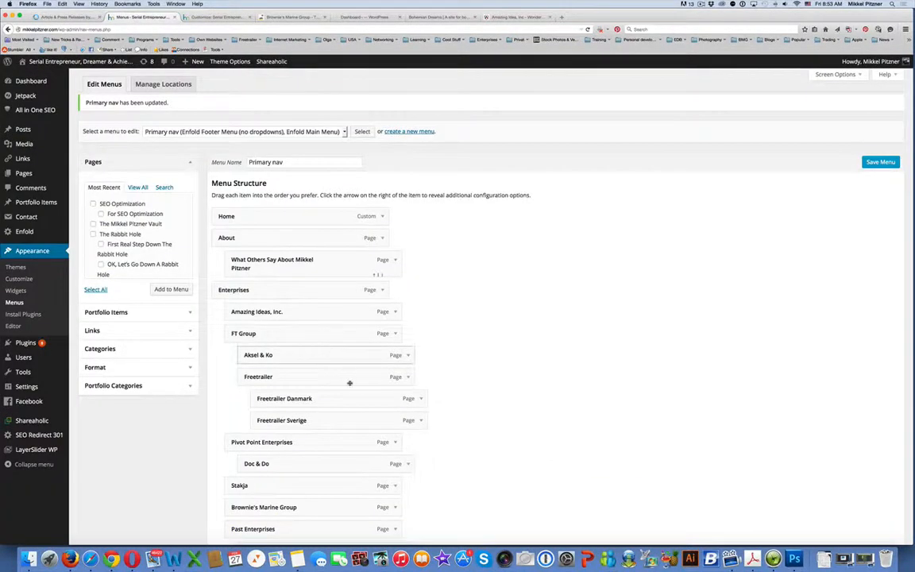
pyautogui.scroll(-3, 350, 383)
pyautogui.scroll(-5, 363, 373)
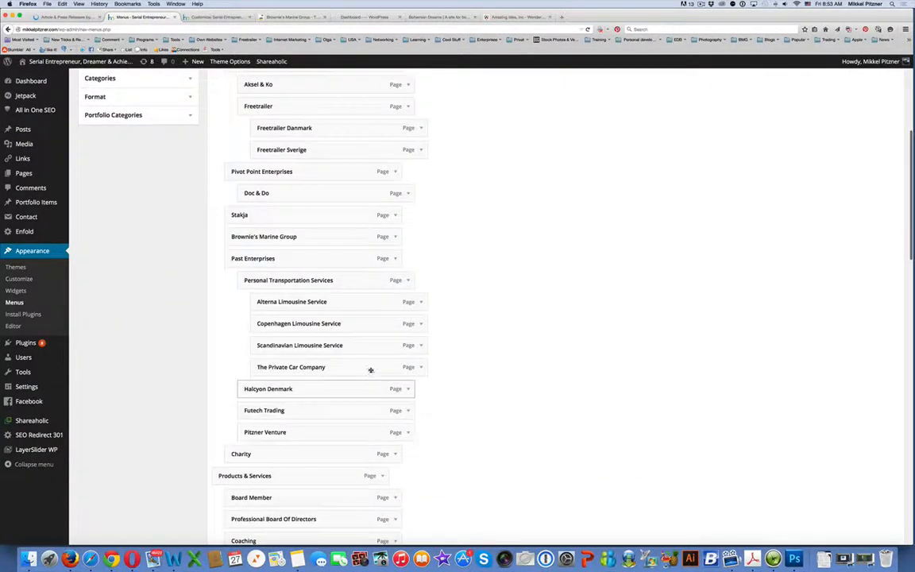
pyautogui.scroll(-10, 371, 370)
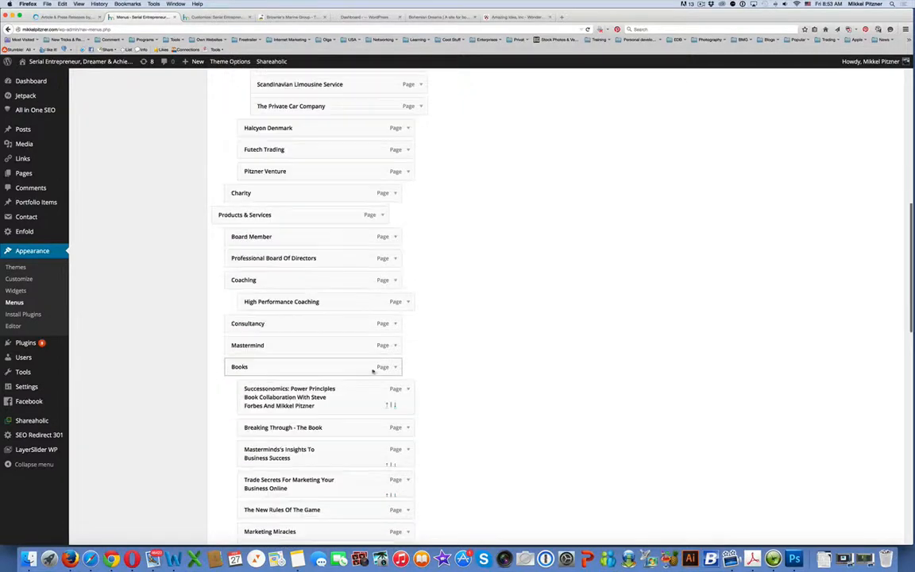
pyautogui.scroll(-3, 450, 369)
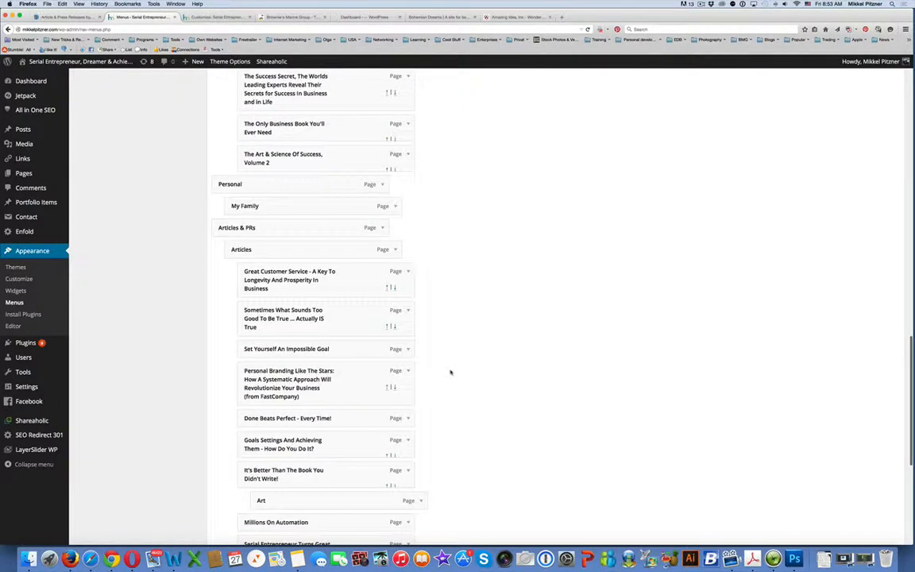
pyautogui.scroll(-3, 449, 372)
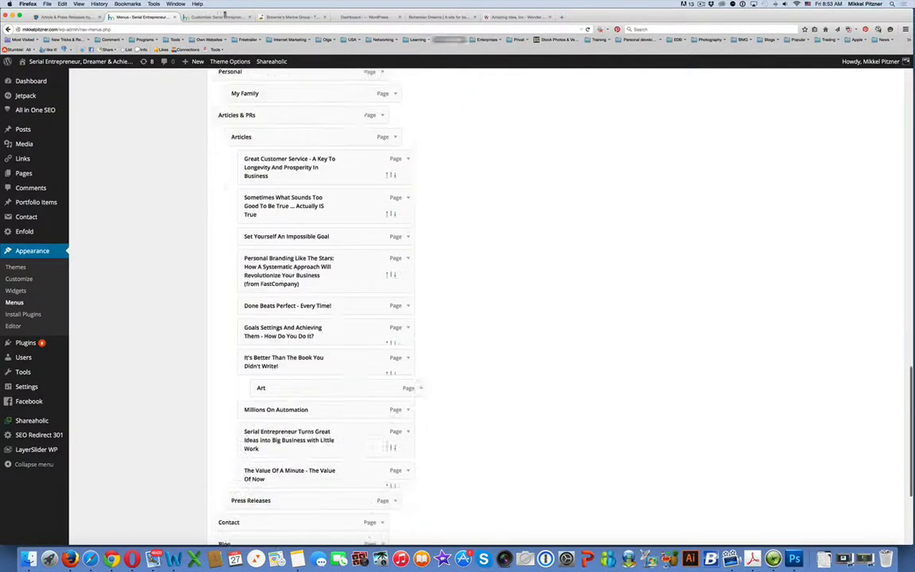
# Reload the live Articles & PRs page and check its Articles submenu for the nested Art item.
pyautogui.click(62, 16)
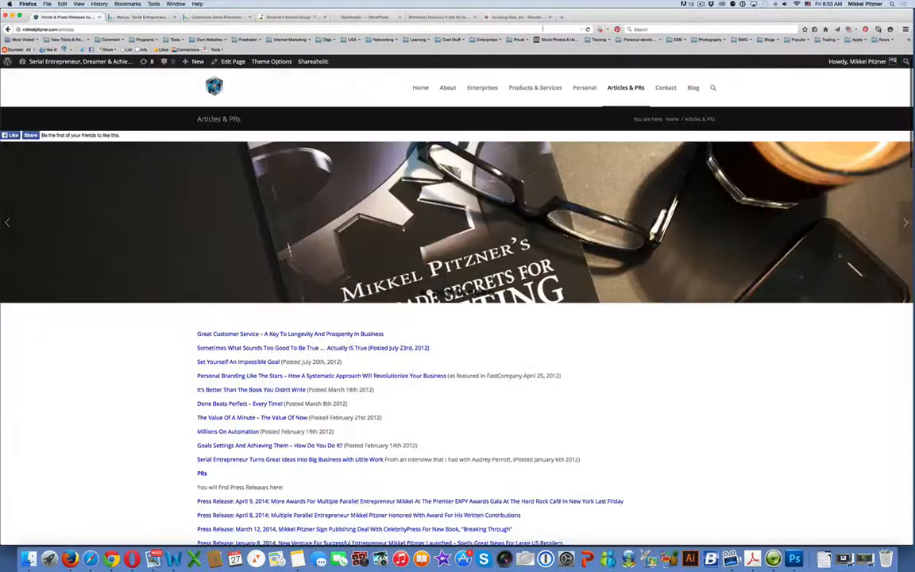
pyautogui.click(588, 29)
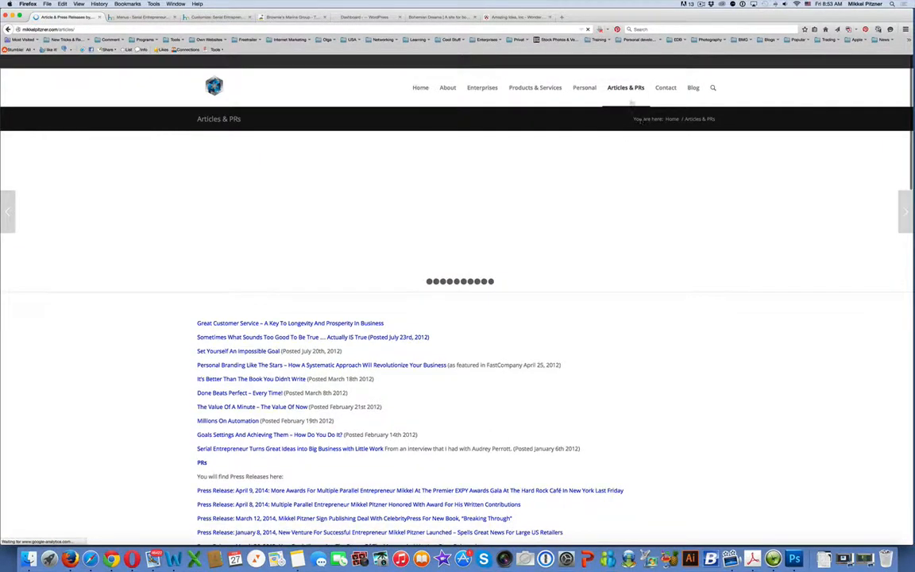
pyautogui.moveTo(627, 89)
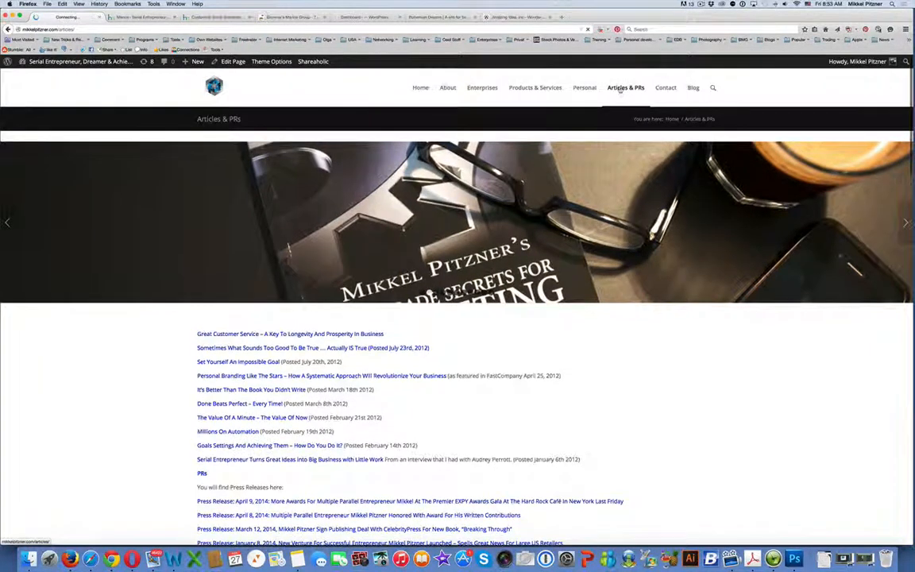
pyautogui.click(620, 89)
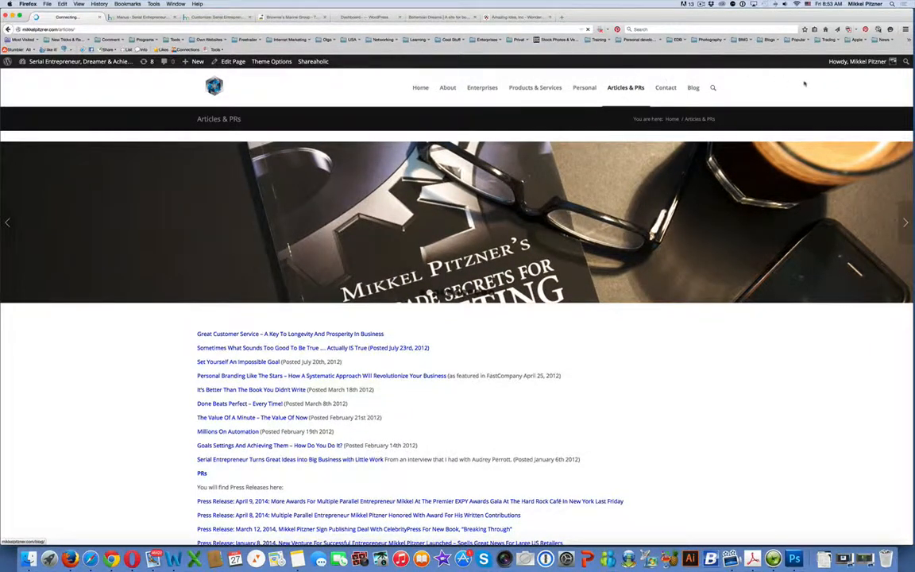
pyautogui.click(626, 90)
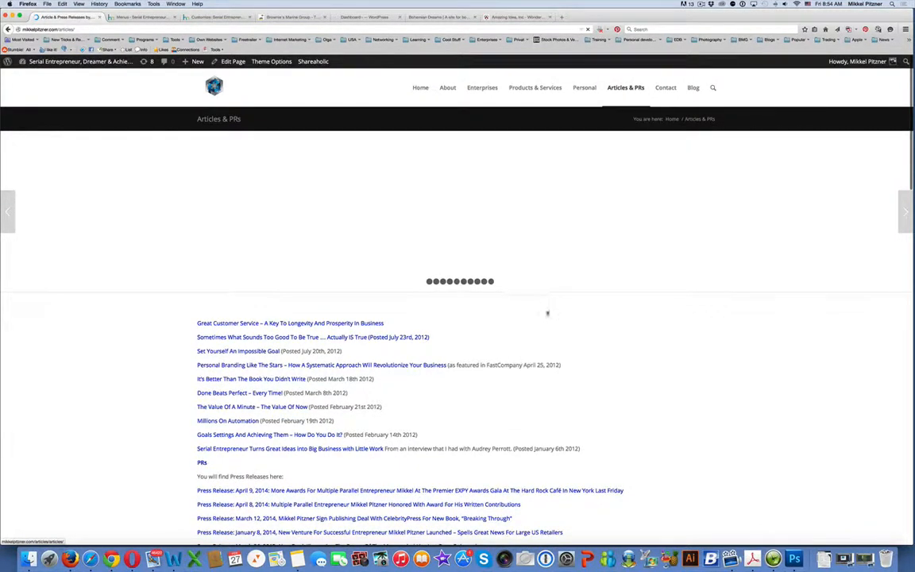
pyautogui.moveTo(619, 91)
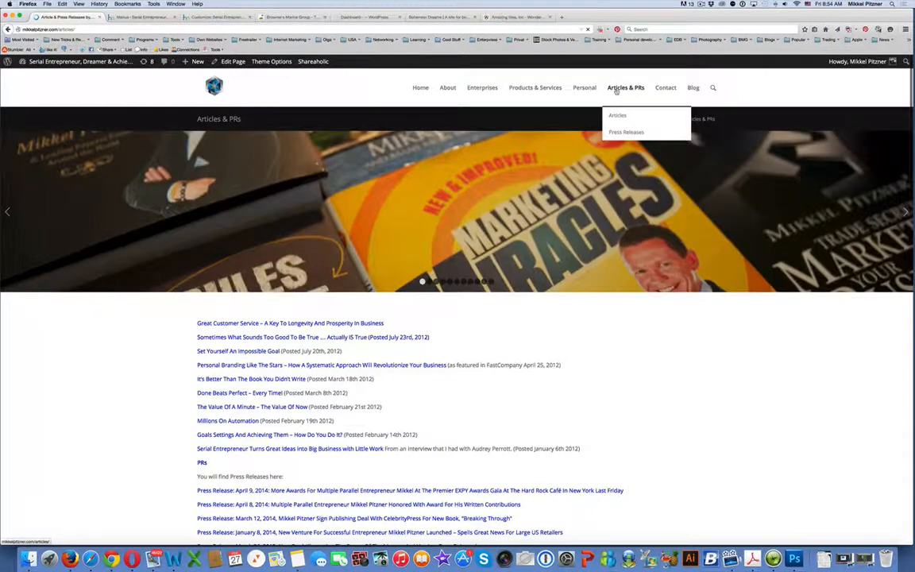
pyautogui.moveTo(616, 116)
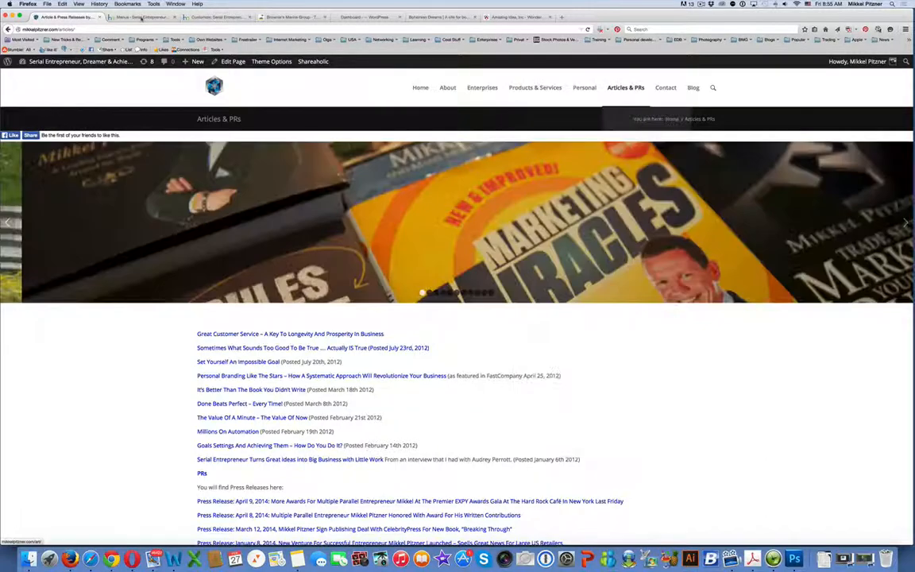
# In the menu editor, remove the Art item nested under "It's Better Than The Book You Didn't Write!".
pyautogui.click(136, 17)
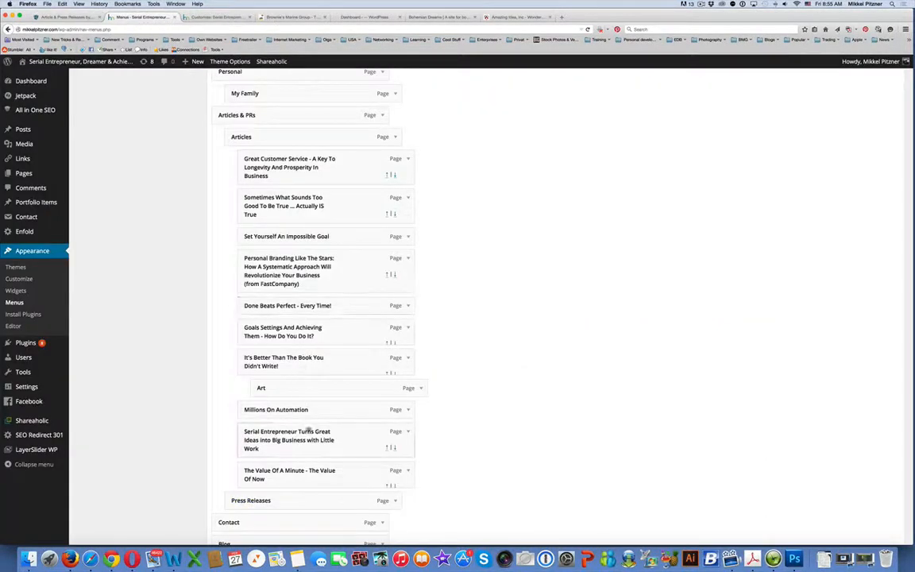
pyautogui.click(420, 388)
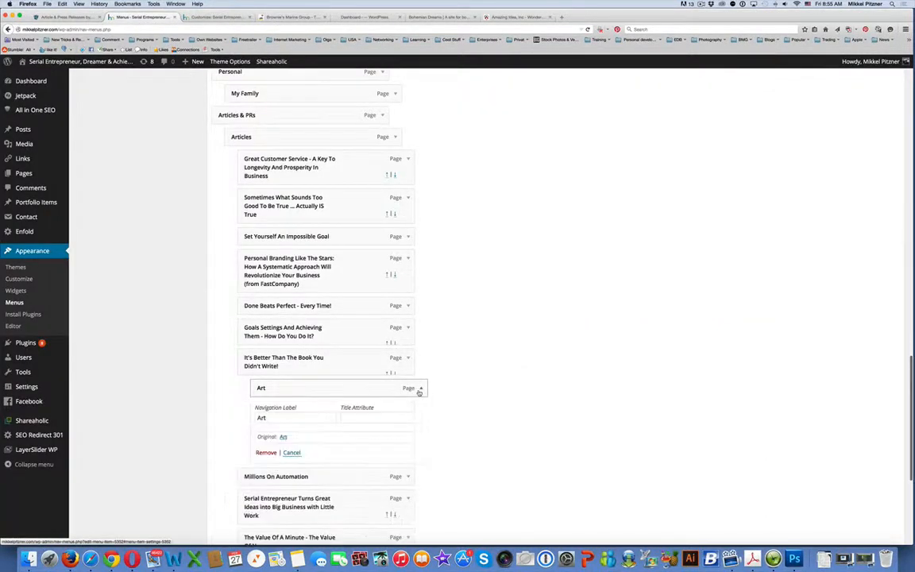
pyautogui.click(269, 453)
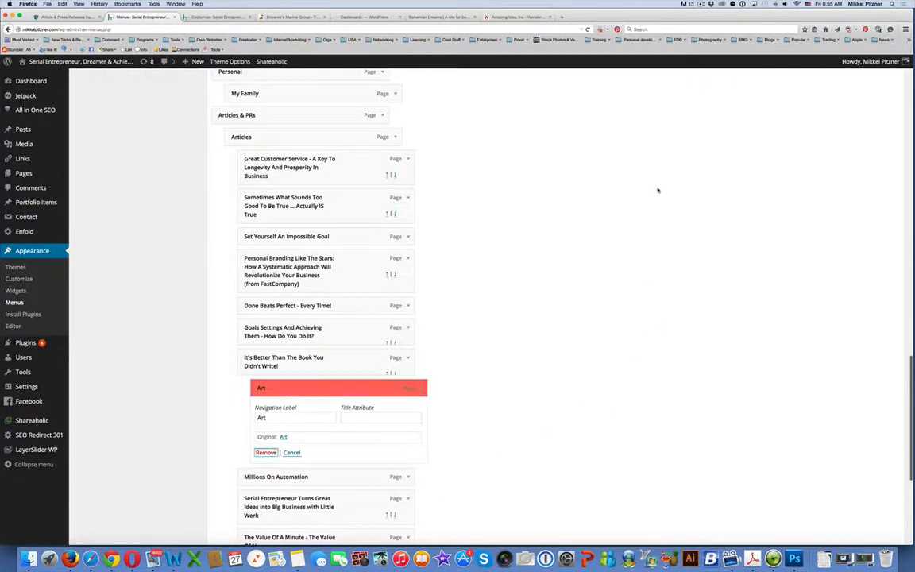
pyautogui.scroll(15, 850, 127)
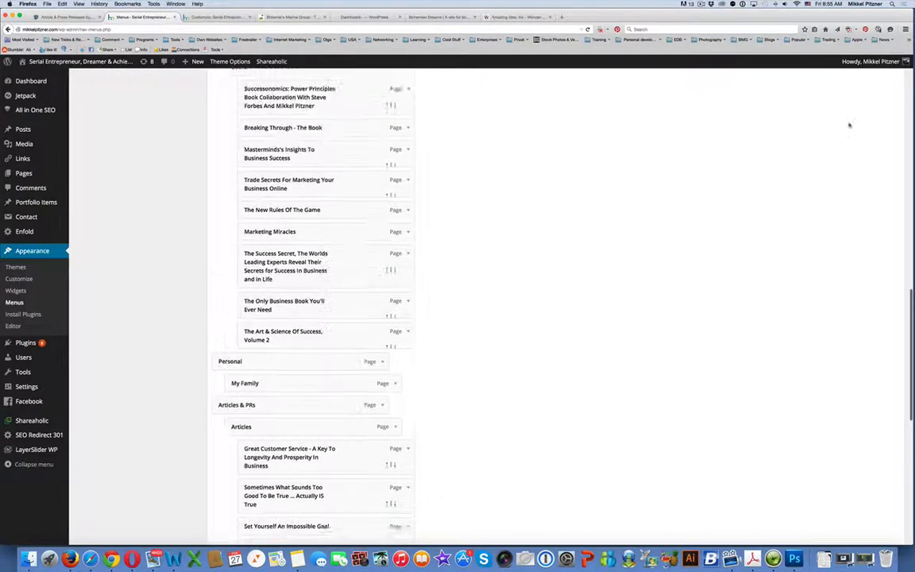
pyautogui.scroll(8, 857, 126)
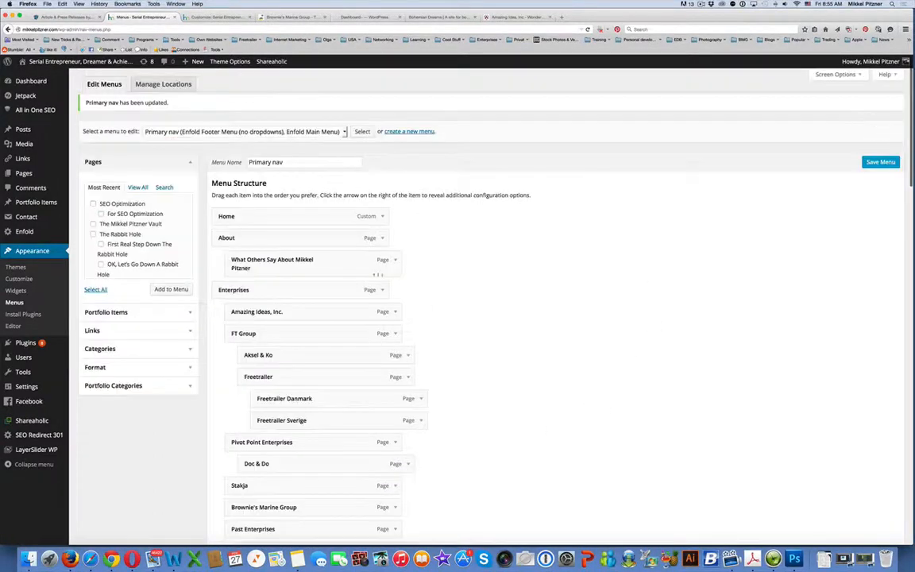
# Save the Primary nav menu and check the Articles & PRs dropdown on the live site.
pyautogui.click(880, 162)
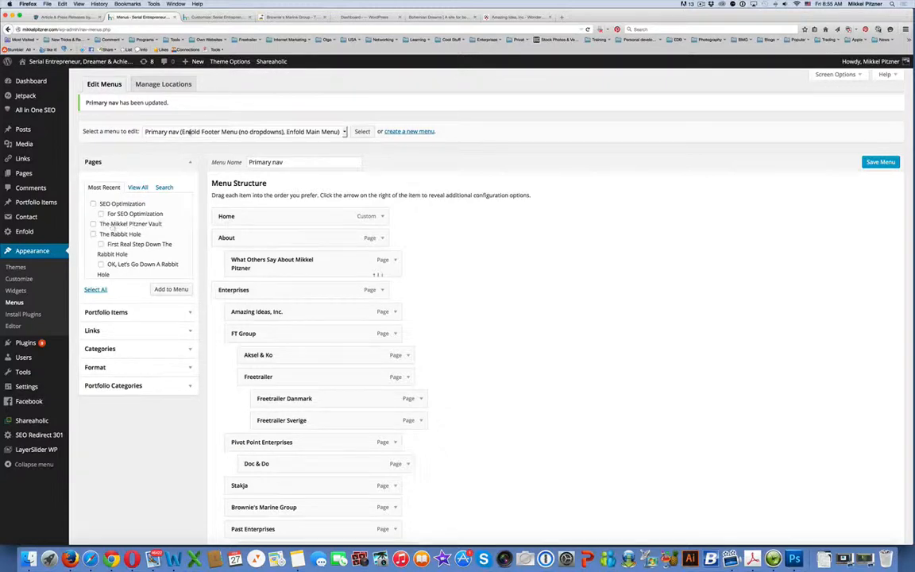
pyautogui.click(51, 17)
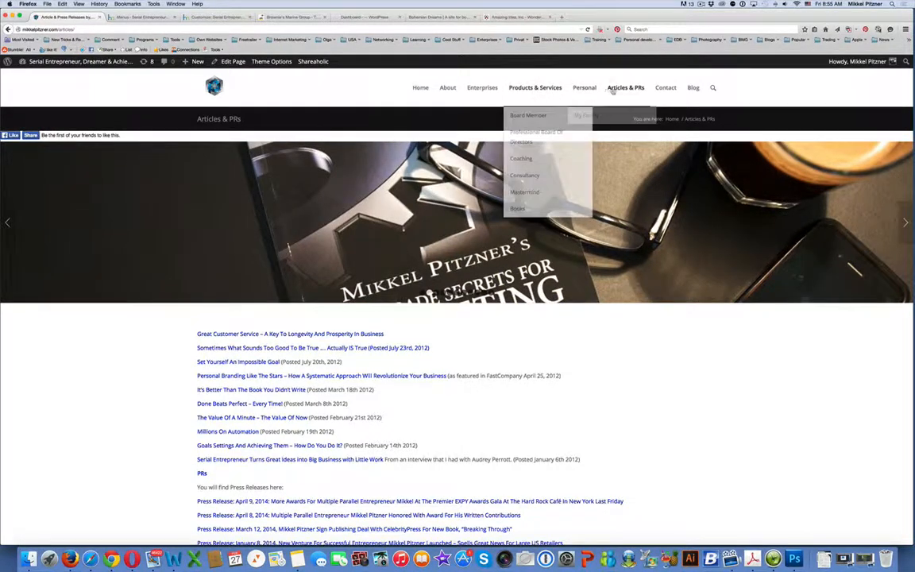
pyautogui.moveTo(615, 90)
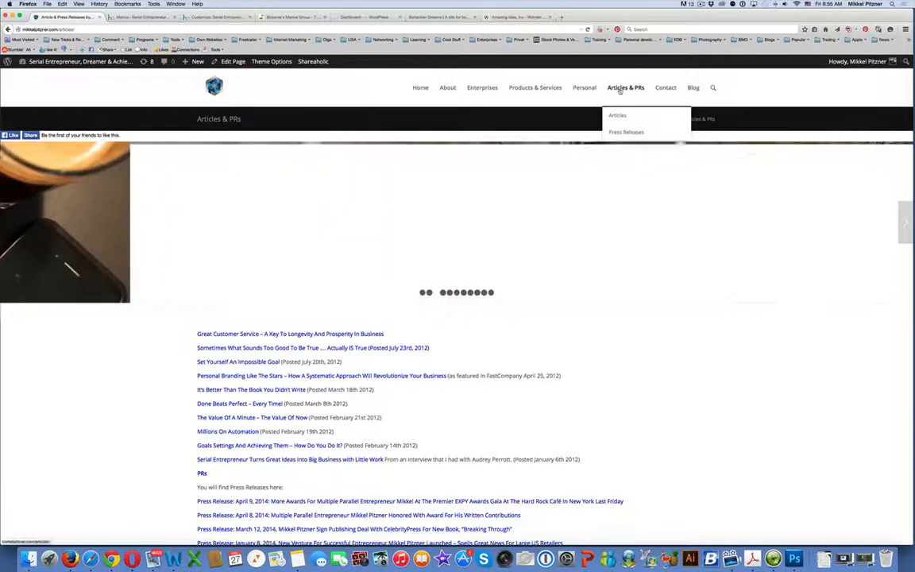
# Add the Vault page from the recent pages to the Primary nav menu and find it at the structure's end.
pyautogui.click(147, 18)
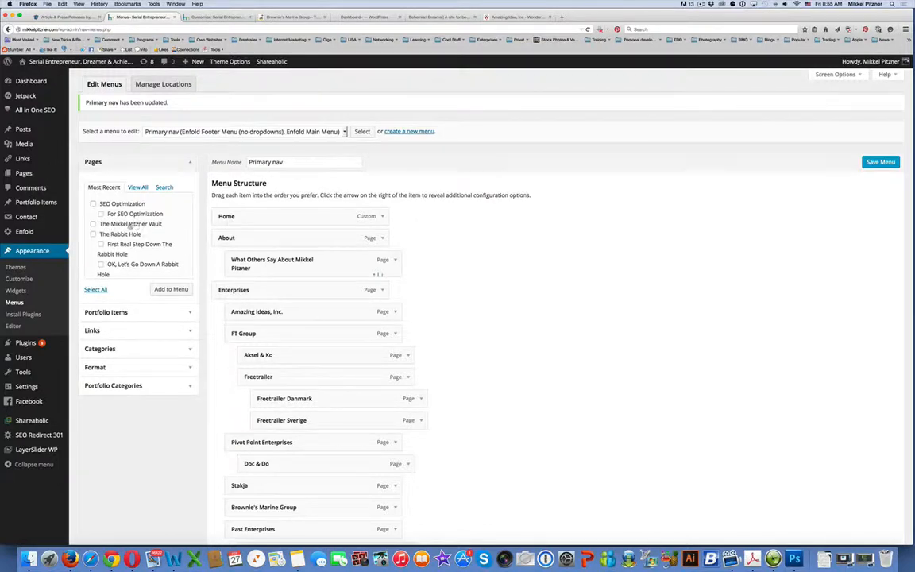
pyautogui.click(93, 224)
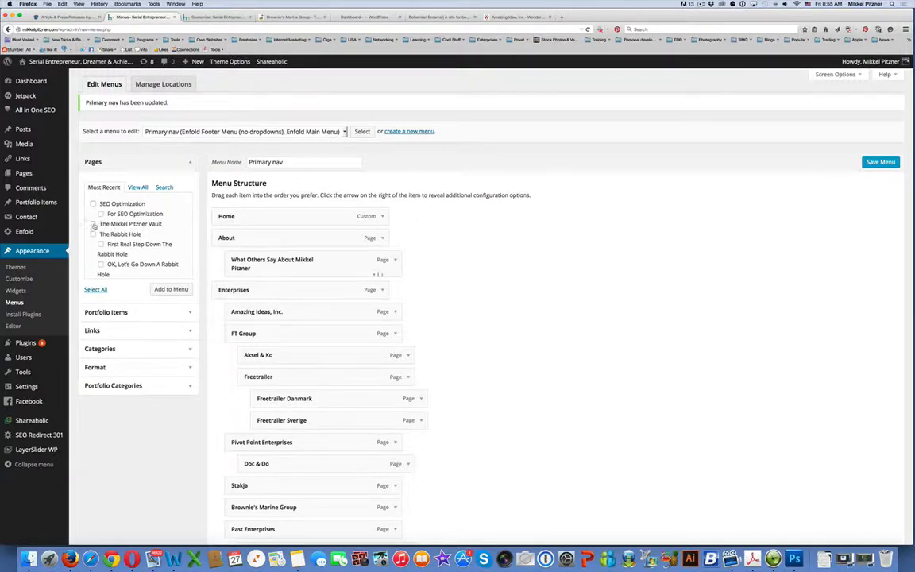
pyautogui.click(165, 289)
pyautogui.scroll(-5, 599, 398)
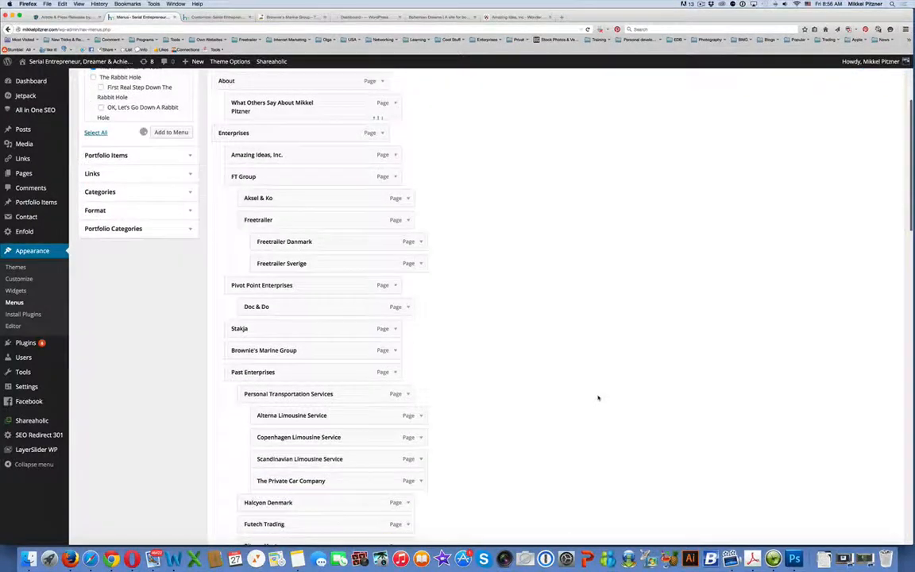
pyautogui.scroll(5, 598, 398)
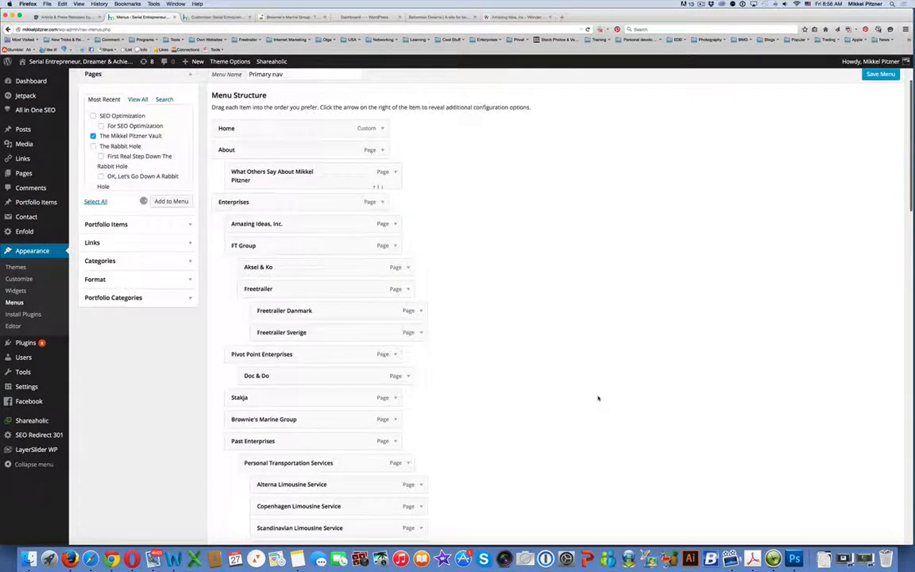
pyautogui.scroll(-6, 598, 398)
pyautogui.scroll(-15, 598, 398)
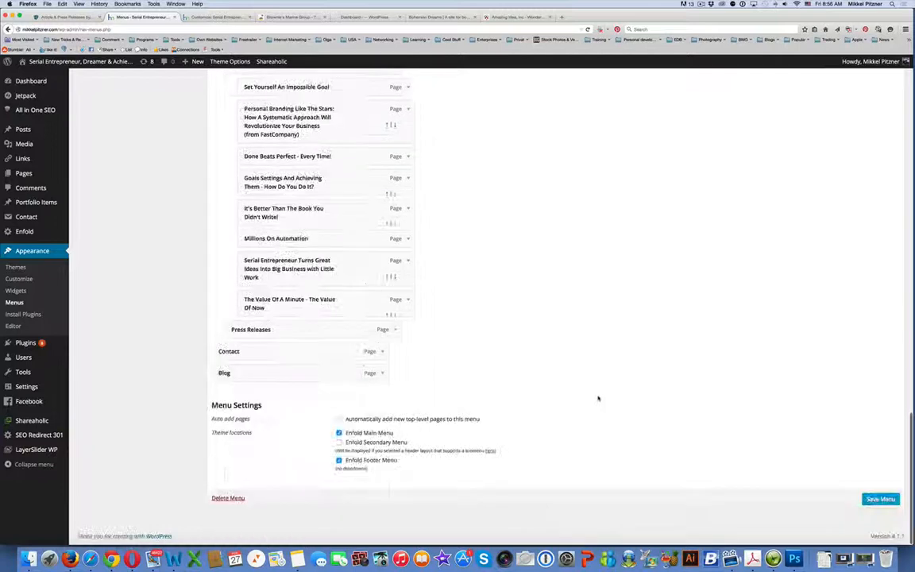
pyautogui.scroll(-1, 598, 398)
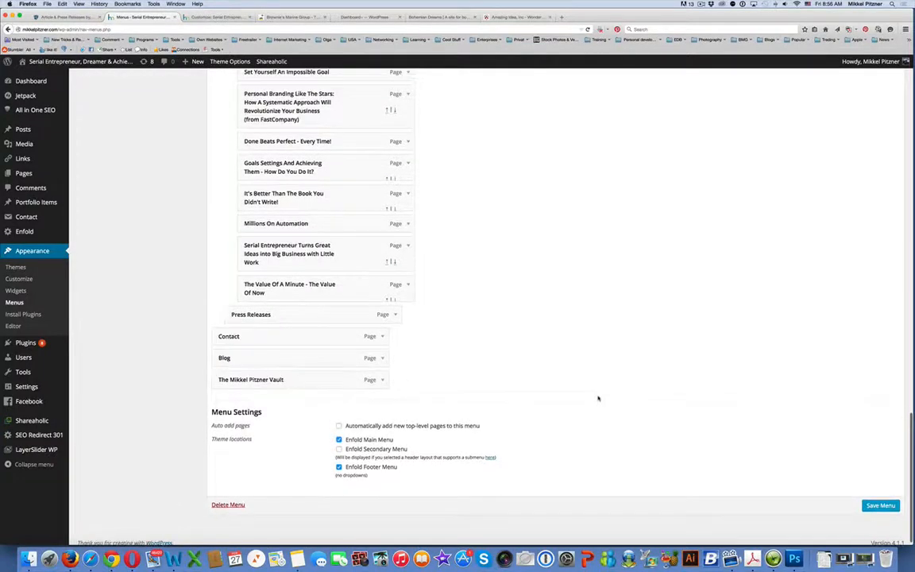
# Shorten the new menu item's navigation label to "Vault".
pyautogui.click(382, 381)
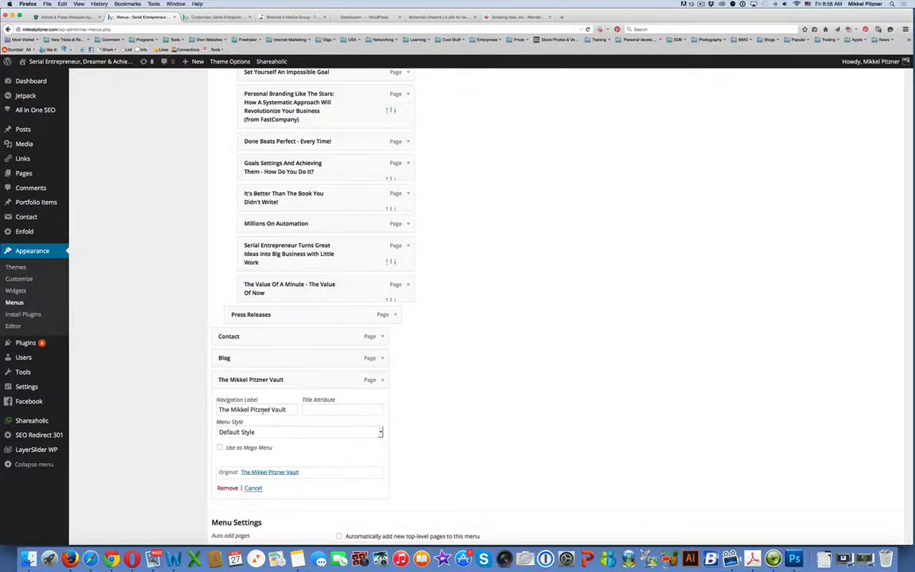
pyautogui.moveTo(271, 409); pyautogui.dragTo(217, 410)
pyautogui.press('BackSpace')
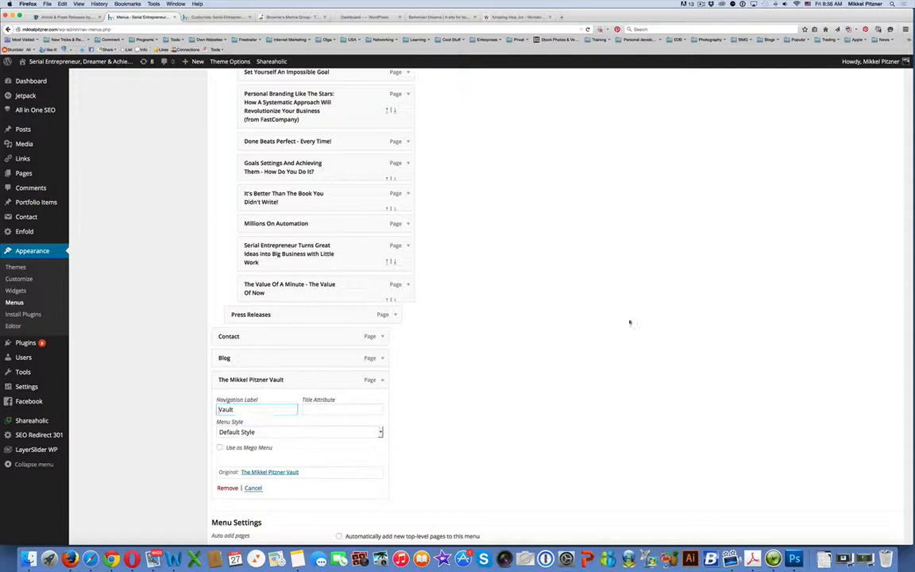
# Save the Primary nav menu with the relabelled Vault item.
pyautogui.scroll(10, 788, 153)
pyautogui.scroll(15, 813, 144)
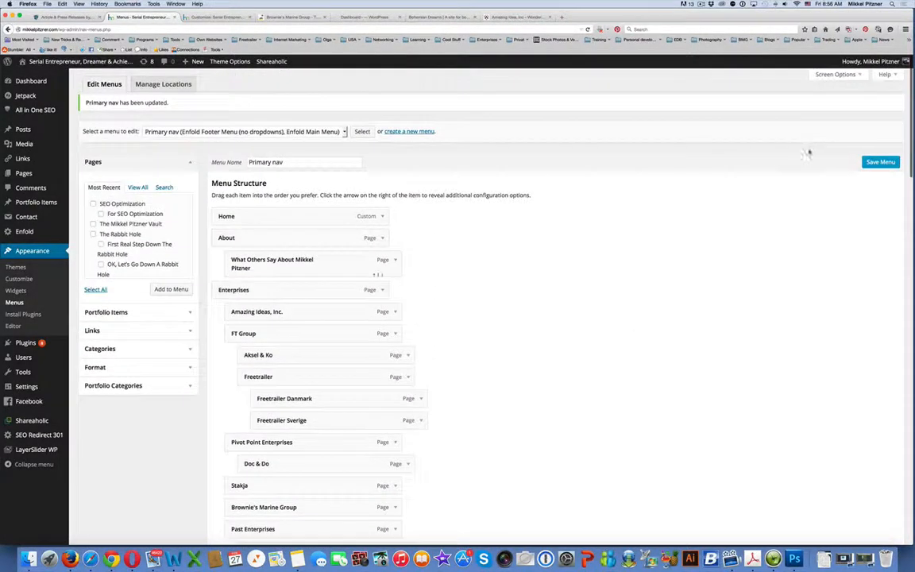
pyautogui.scroll(-3, 750, 355)
pyautogui.scroll(-15, 829, 257)
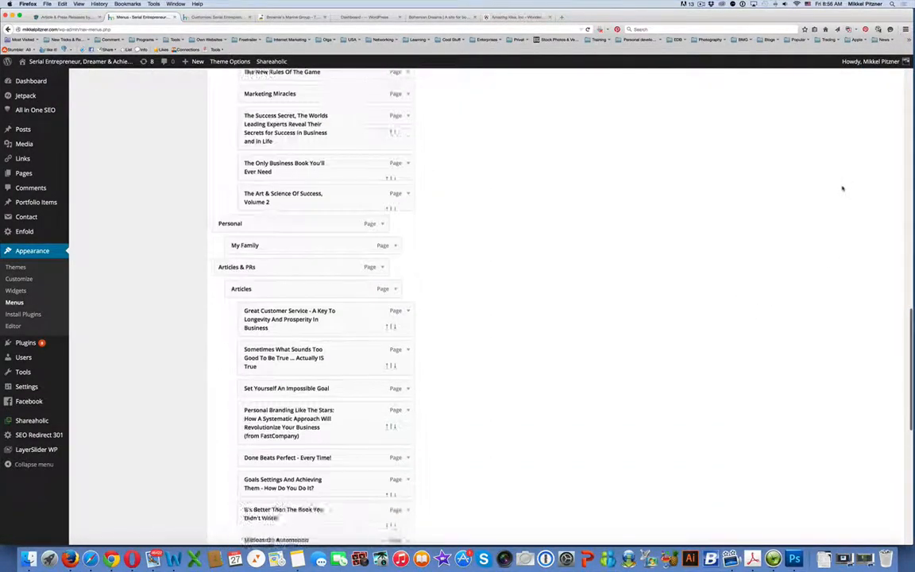
pyautogui.scroll(15, 844, 185)
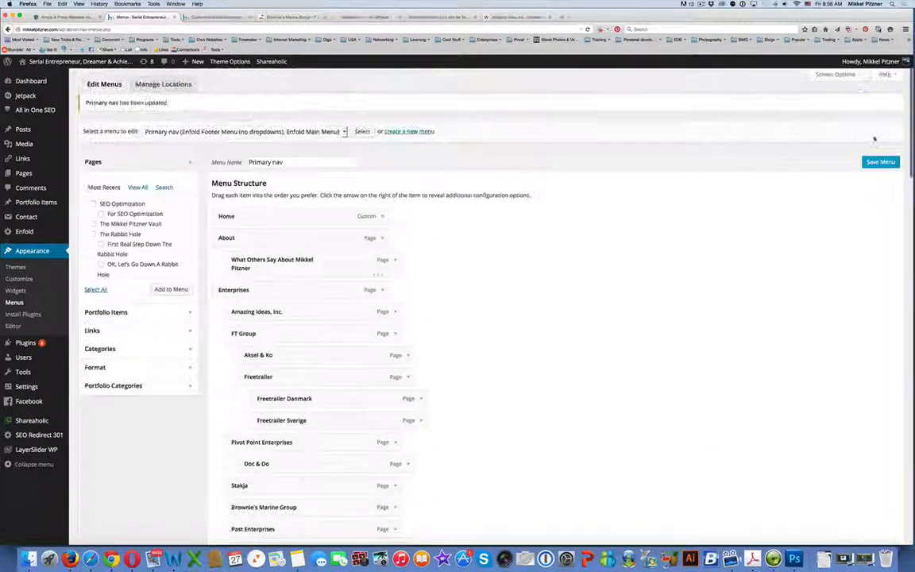
pyautogui.click(880, 161)
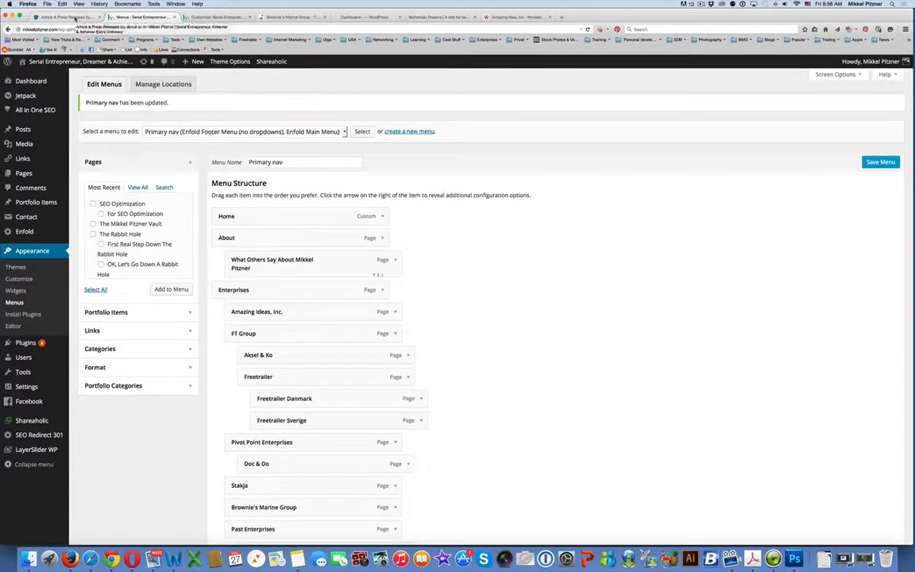
# Check the Vault item in the live site's main navigation and return to the Primary nav menu structure.
pyautogui.hotkey('ctrl', 'shift', 'Tab')
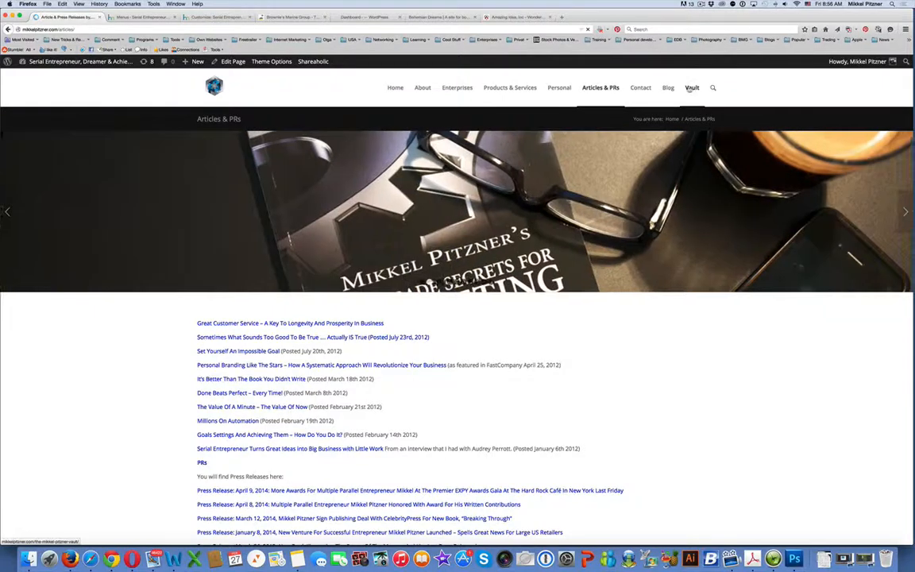
pyautogui.click(135, 18)
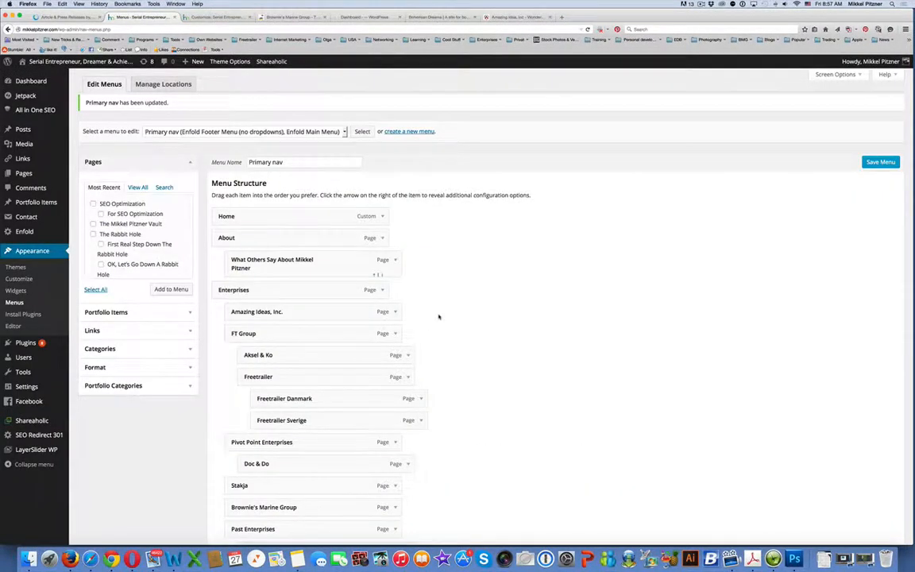
pyautogui.scroll(-5, 439, 317)
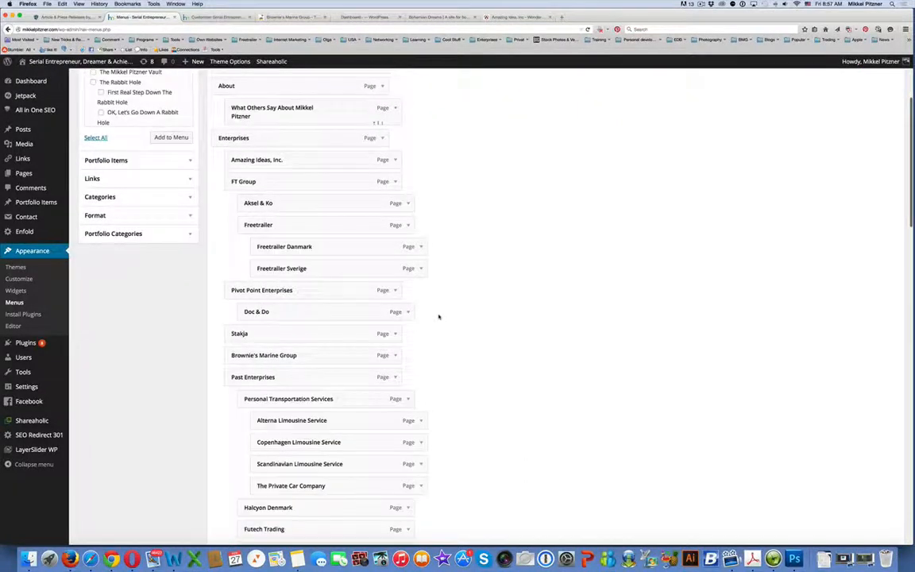
pyautogui.scroll(-1, 438, 317)
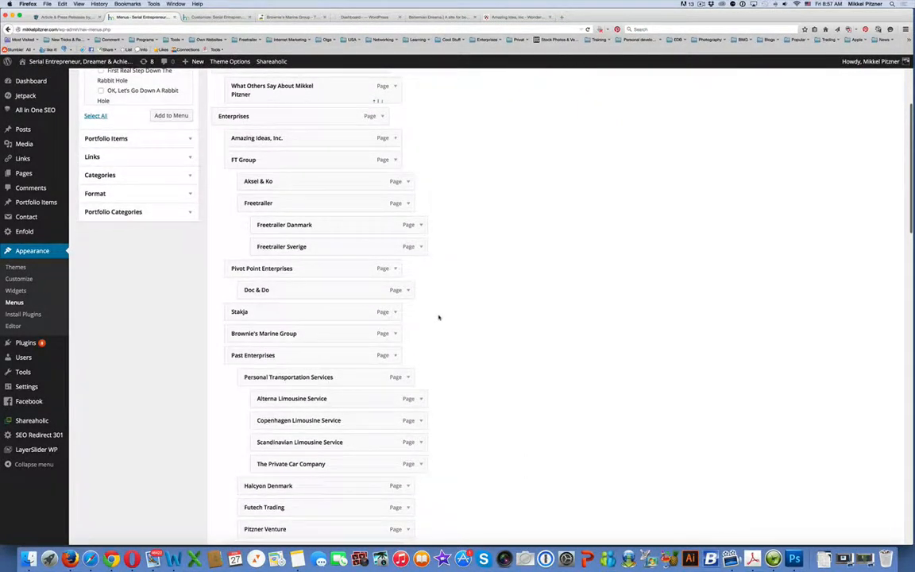
# Open the About Us page on the Amazing Ideas site and copy its web address.
pyautogui.click(505, 18)
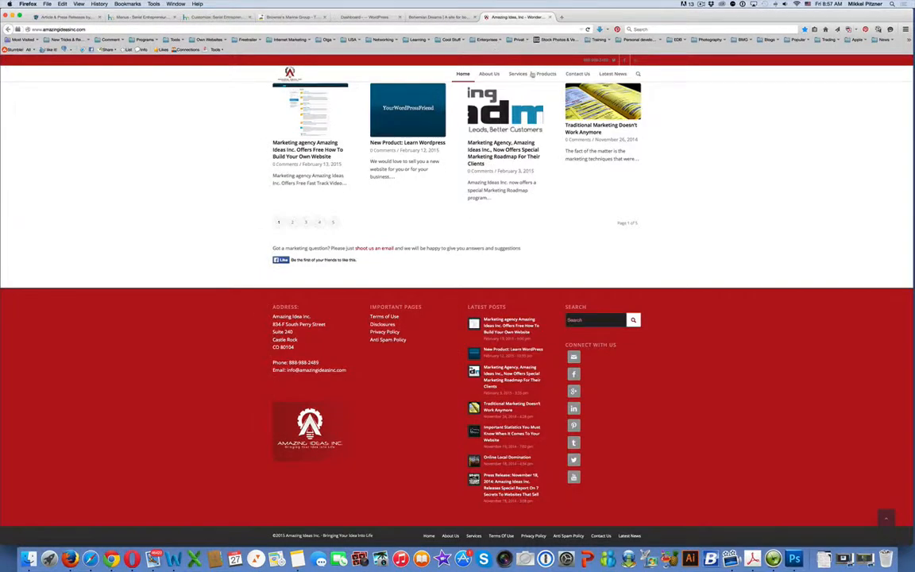
pyautogui.click(489, 74)
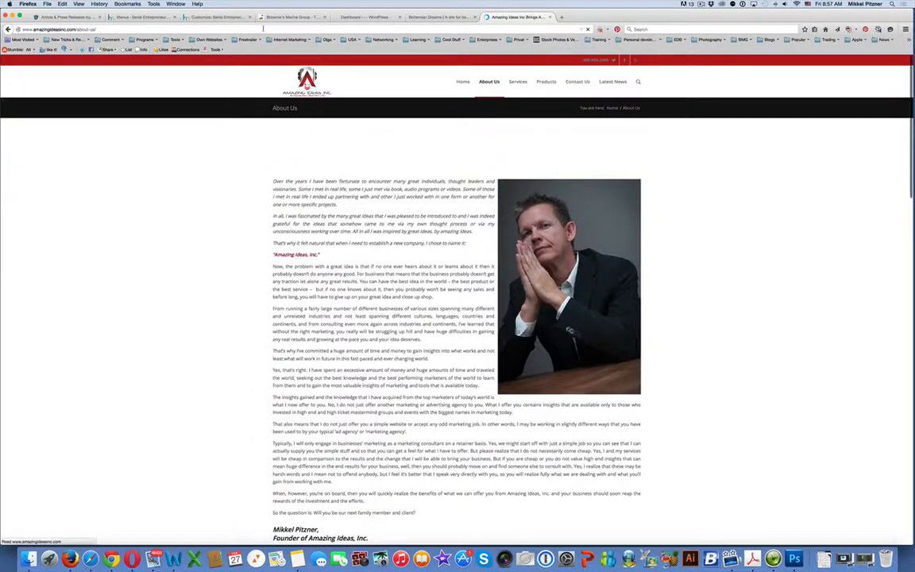
pyautogui.click(261, 29)
pyautogui.hotkey('ctrl', 'c')
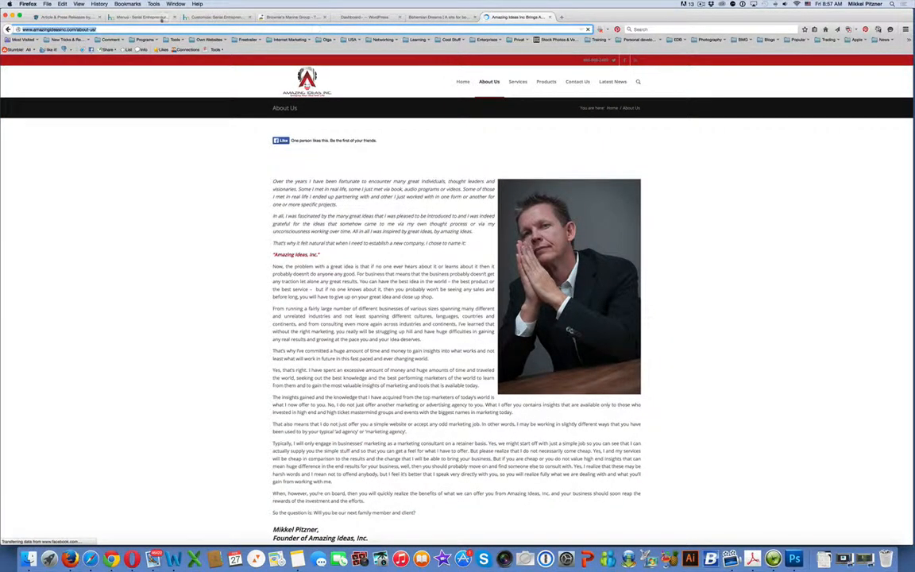
pyautogui.click(132, 16)
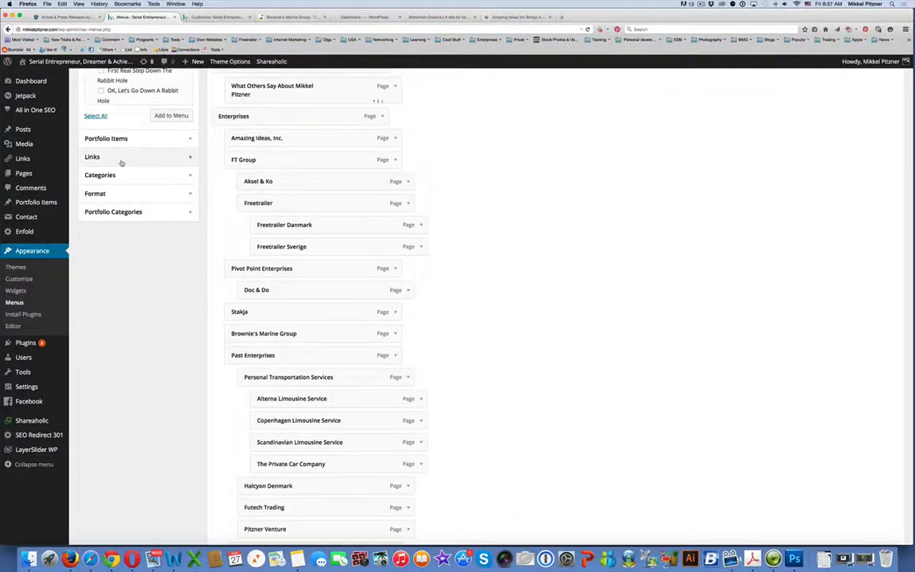
pyautogui.click(171, 157)
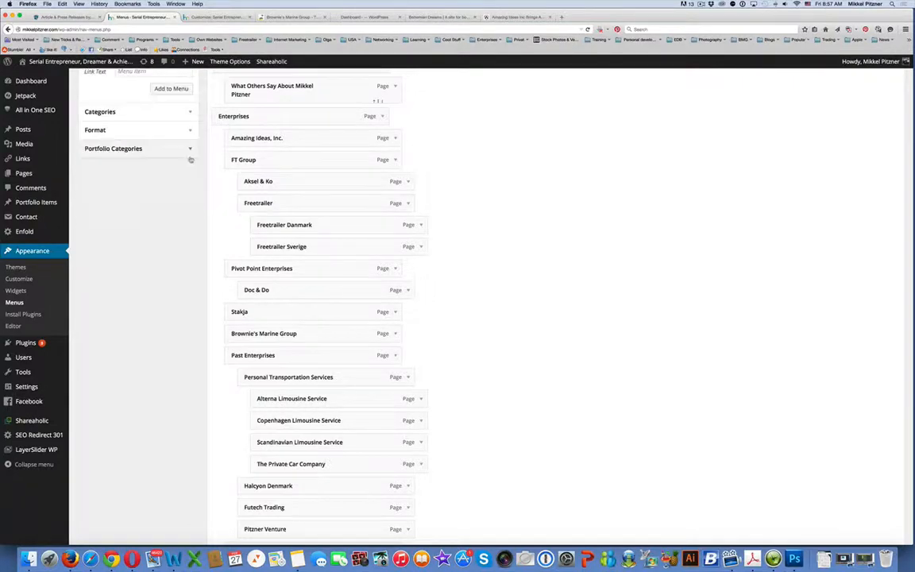
pyautogui.scroll(2, 135, 131)
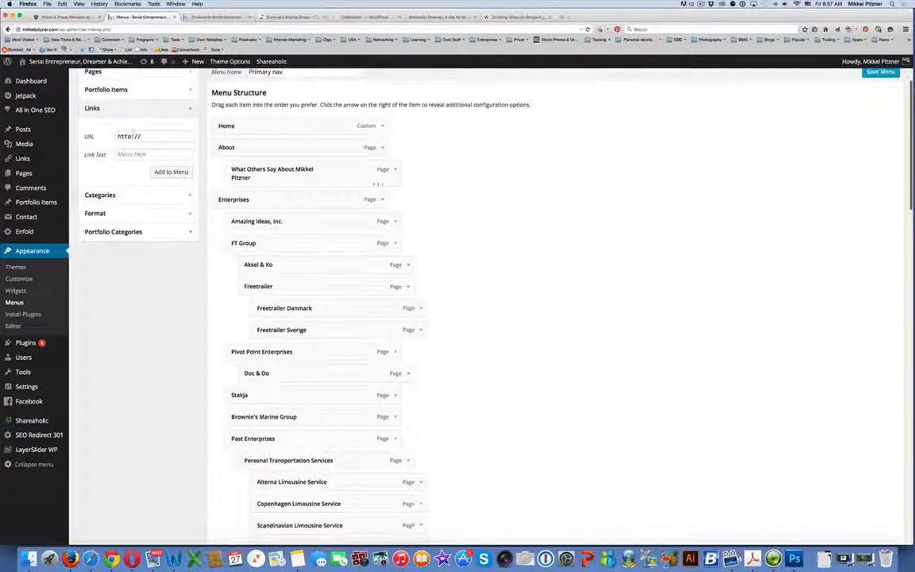
pyautogui.moveTo(155, 137); pyautogui.dragTo(90, 139)
pyautogui.hotkey('ctrl', 'v')
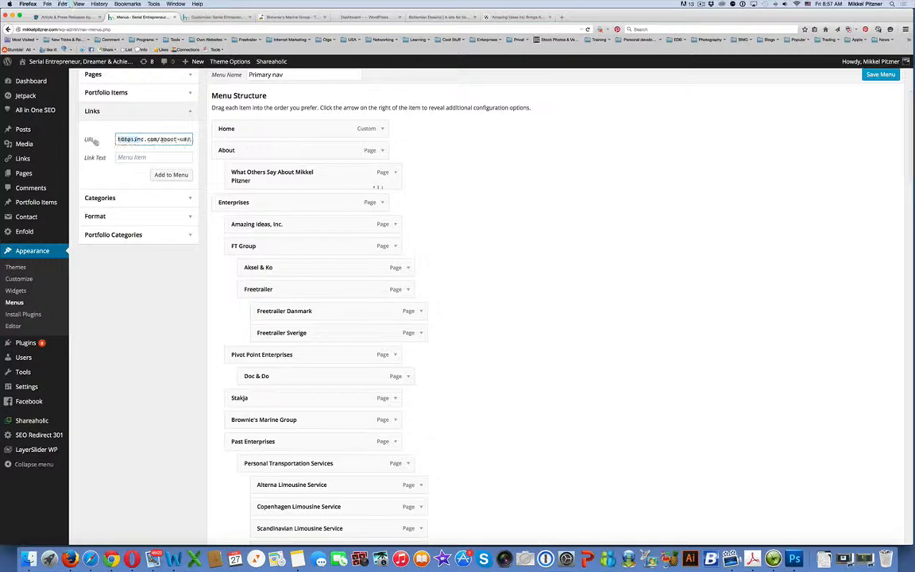
pyautogui.click(158, 157)
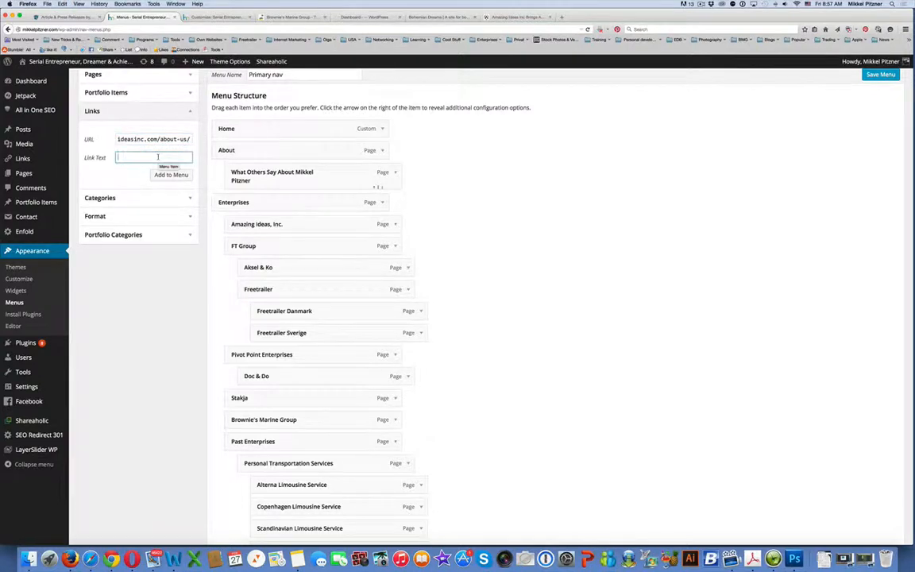
pyautogui.write('Marketing')
pyautogui.press('Return')
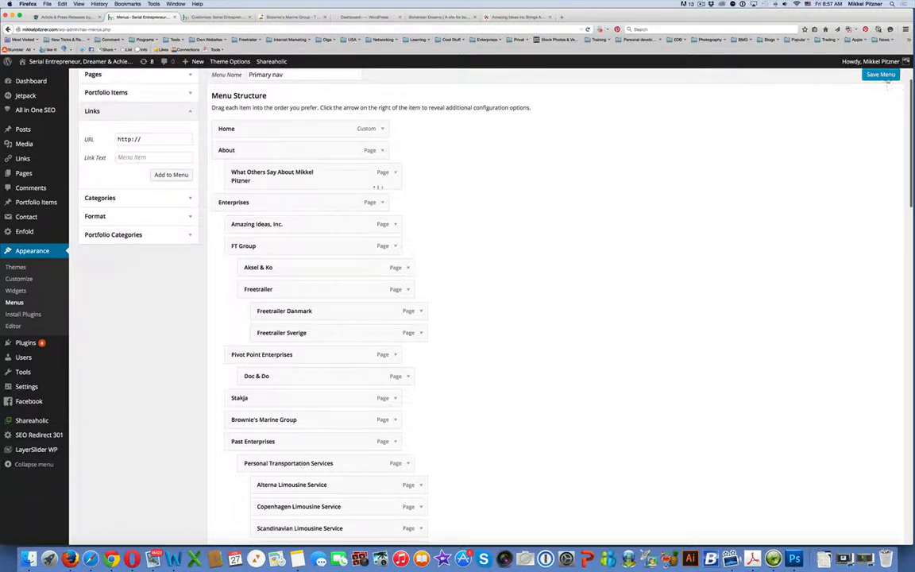
# Save the Primary nav menu and reload the live Articles & PRs page to check for the Marketing item.
pyautogui.click(883, 77)
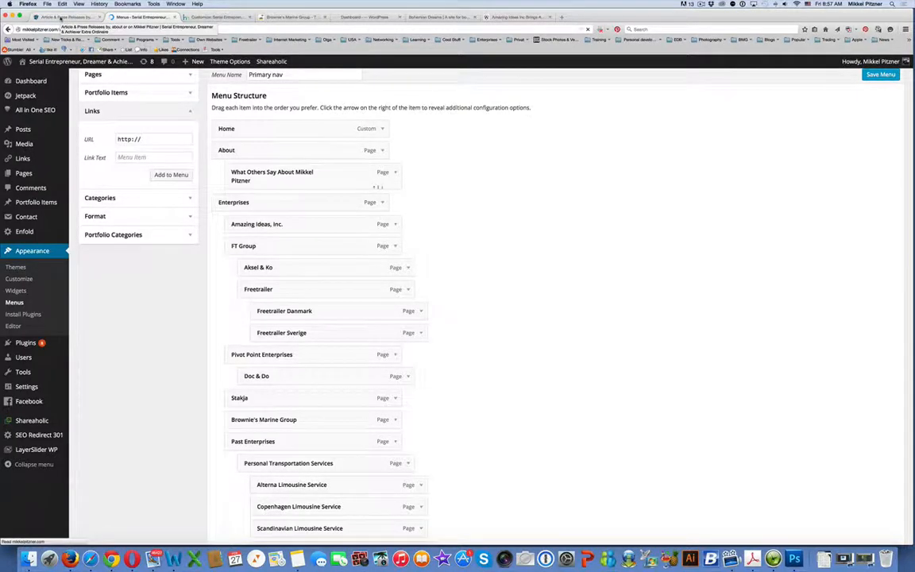
pyautogui.click(61, 16)
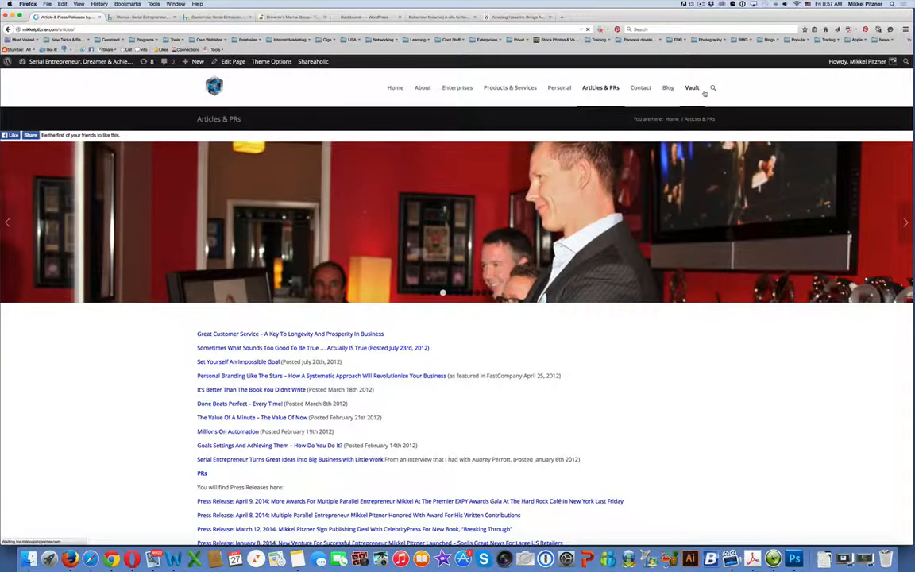
pyautogui.press('super+r')
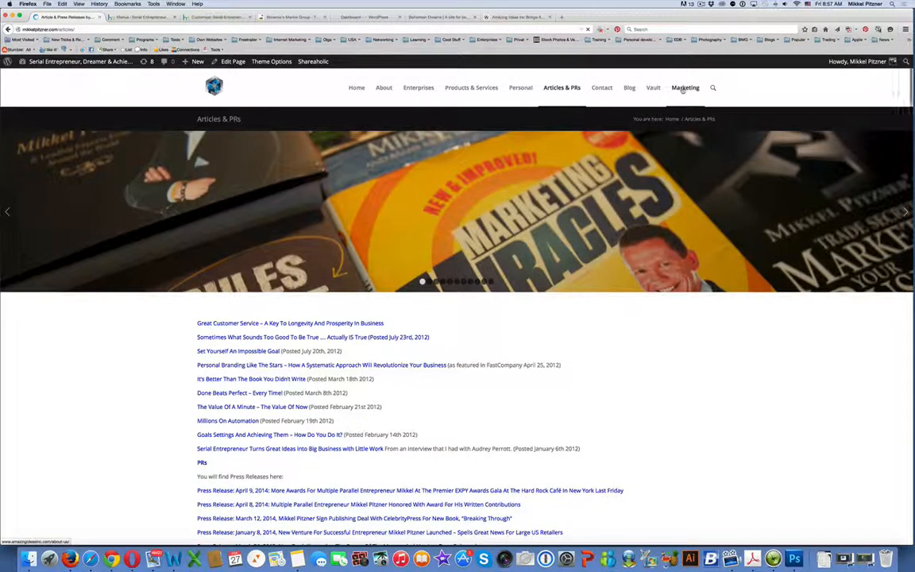
# Follow the Marketing link from the live site's navigation and look over the page it leads to.
pyautogui.click(684, 88)
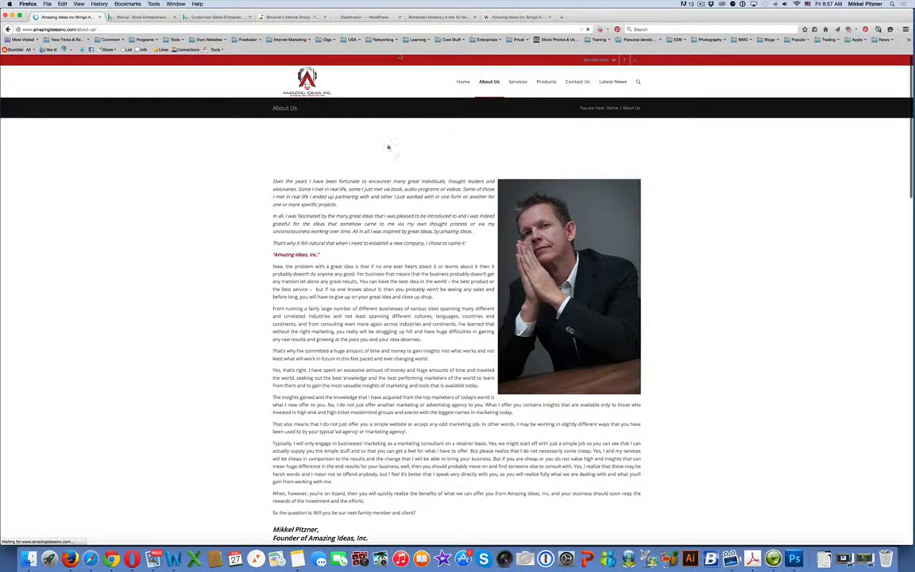
pyautogui.scroll(-3, 385, 147)
pyautogui.scroll(-5, 395, 171)
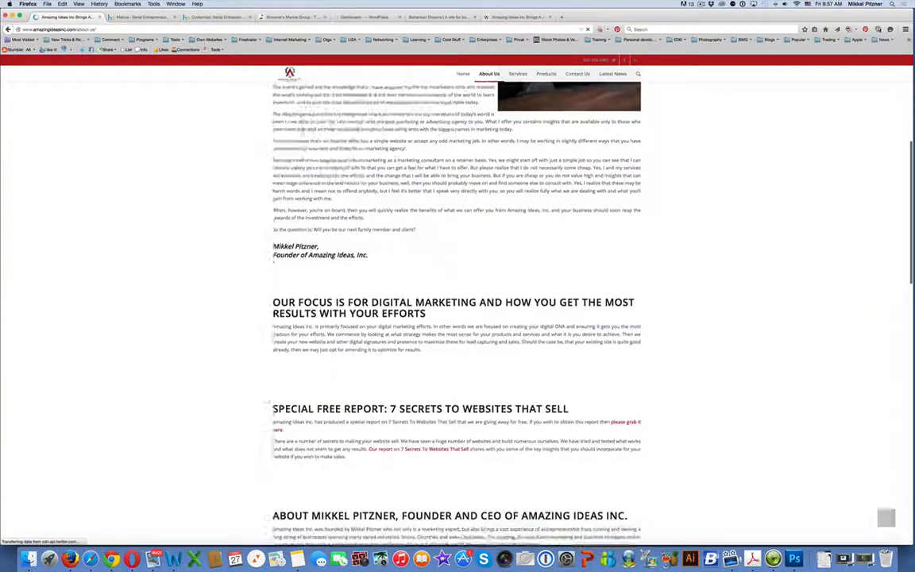
pyautogui.scroll(3, 395, 213)
pyautogui.scroll(5, 396, 213)
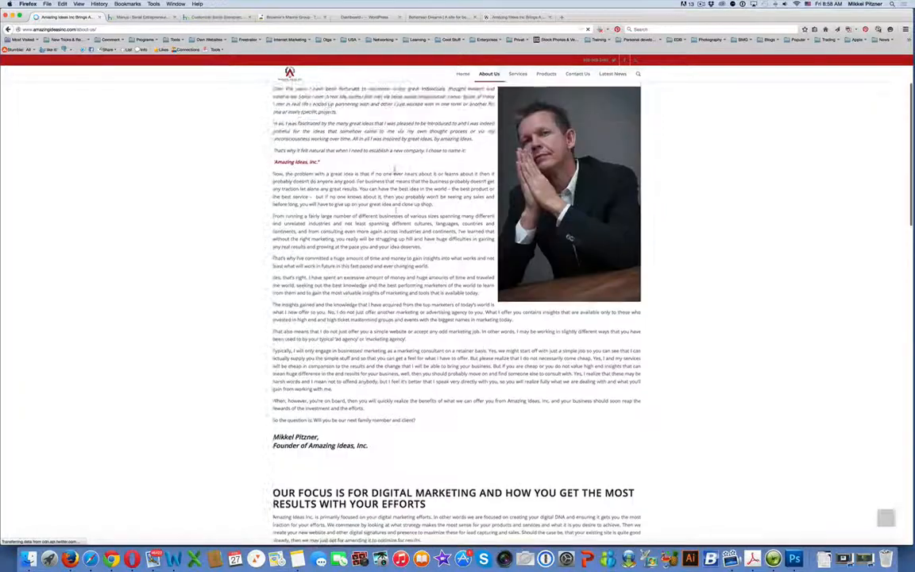
# Return to the menu editor and remove the Marketing custom link from the end of the Primary nav menu.
pyautogui.click(137, 17)
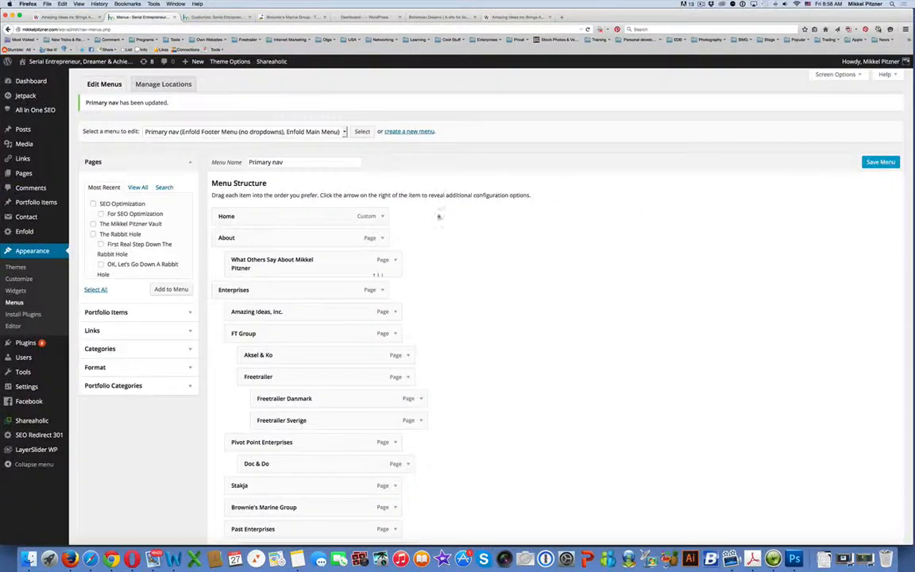
pyautogui.click(94, 332)
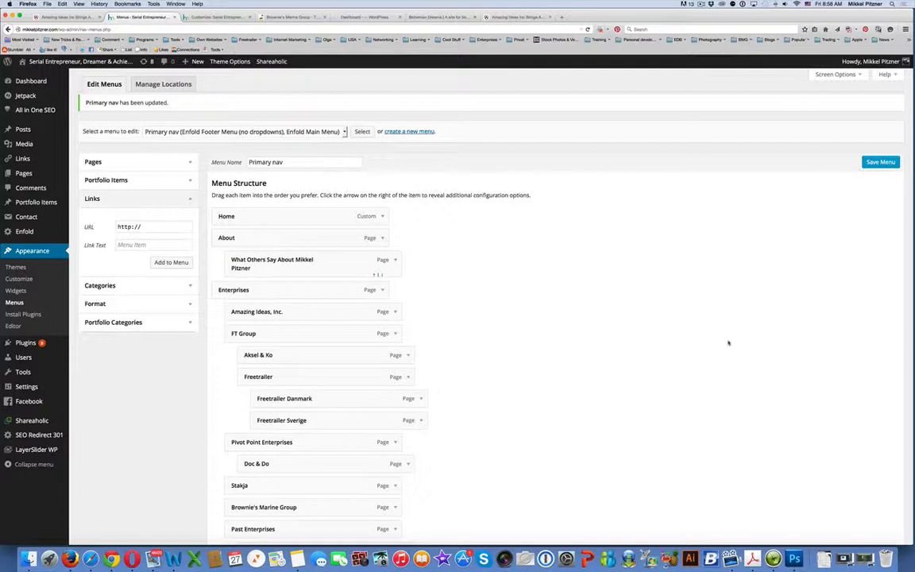
pyautogui.scroll(-15, 728, 342)
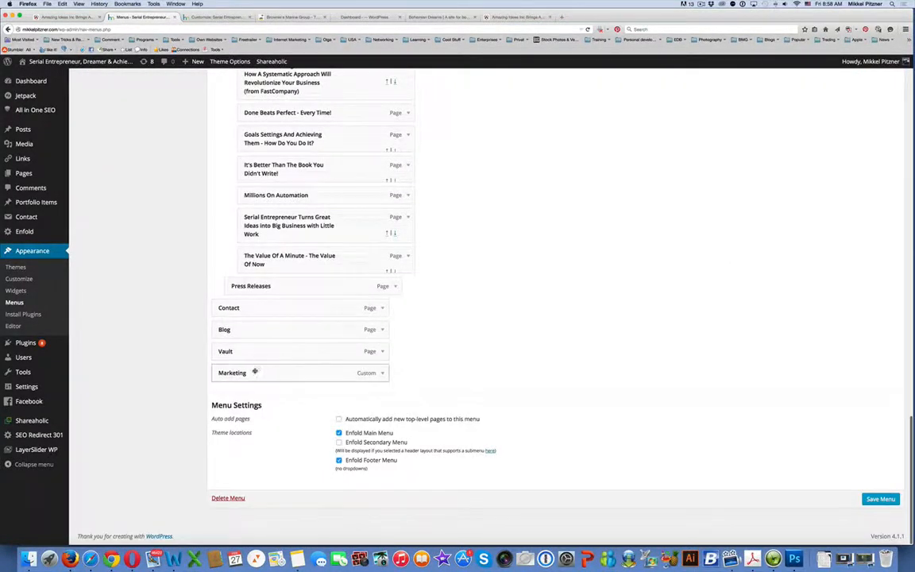
pyautogui.moveTo(255, 370); pyautogui.dragTo(263, 392)
pyautogui.click(382, 396)
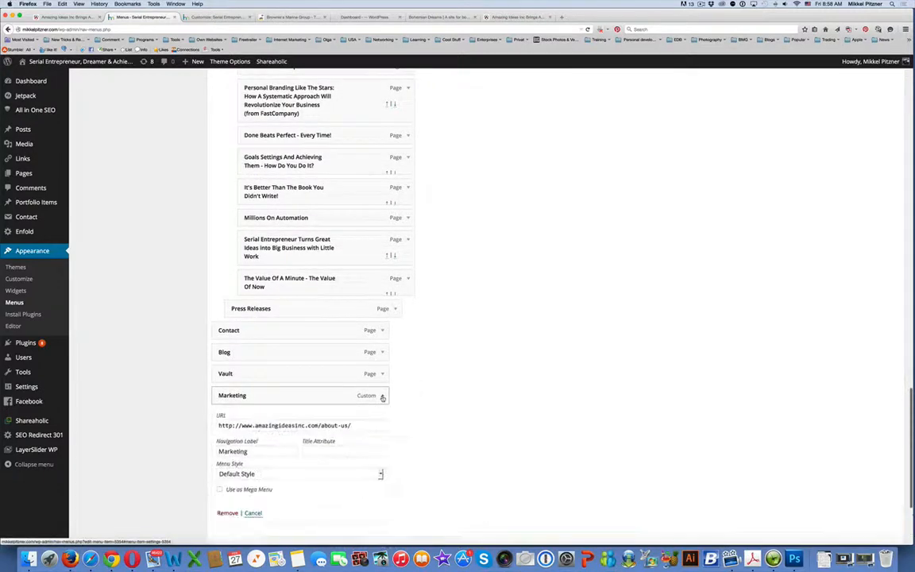
pyautogui.click(228, 512)
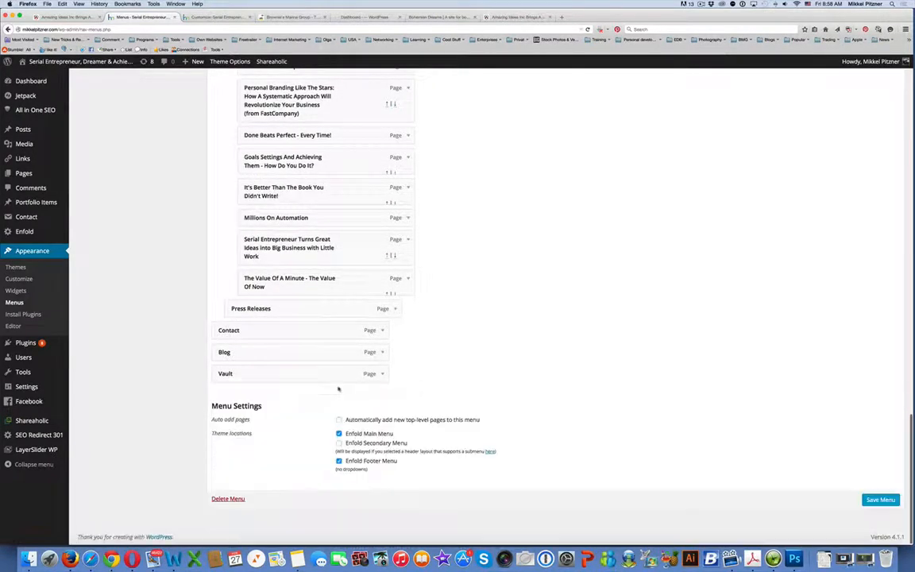
# Remove the Vault item from the Primary nav menu and save the menu.
pyautogui.scroll(1, 384, 378)
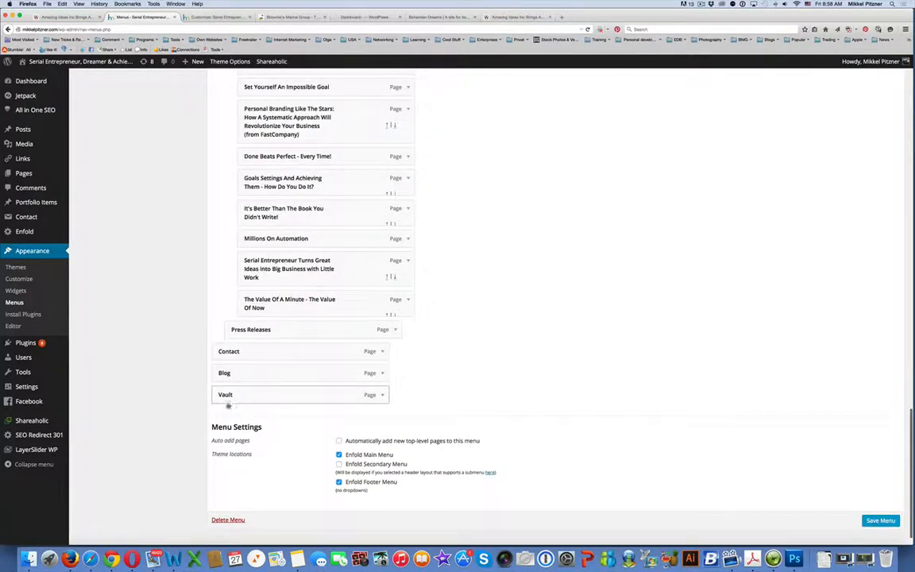
pyautogui.click(383, 397)
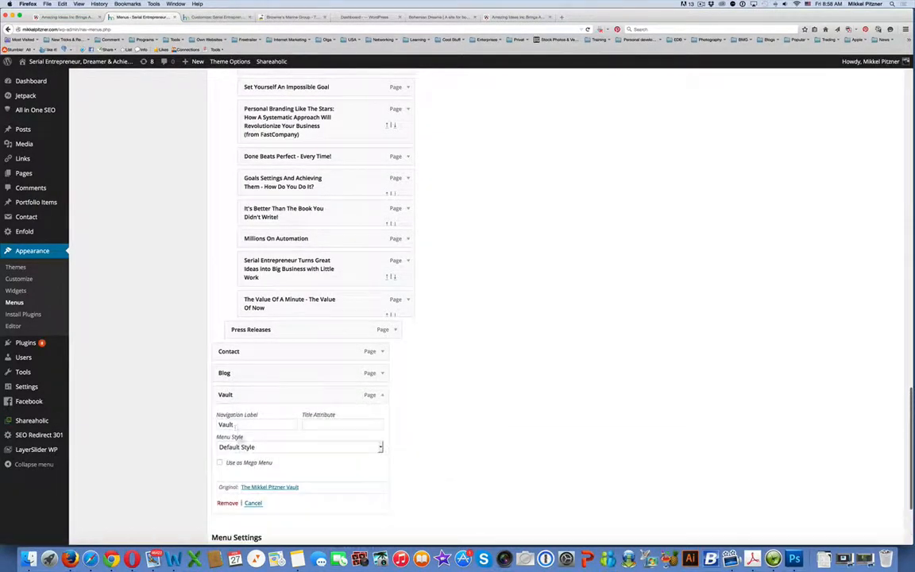
pyautogui.click(227, 503)
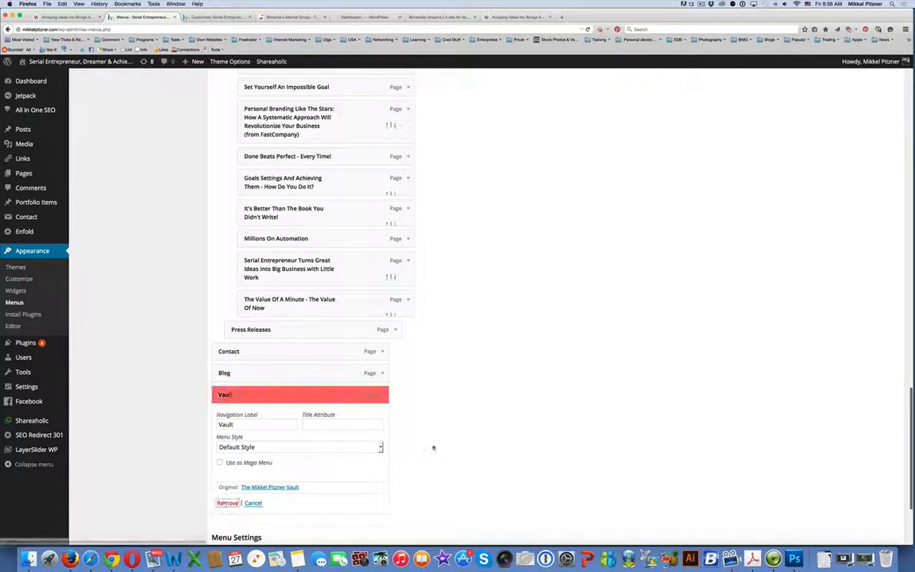
pyautogui.scroll(10, 731, 199)
pyautogui.scroll(10, 771, 201)
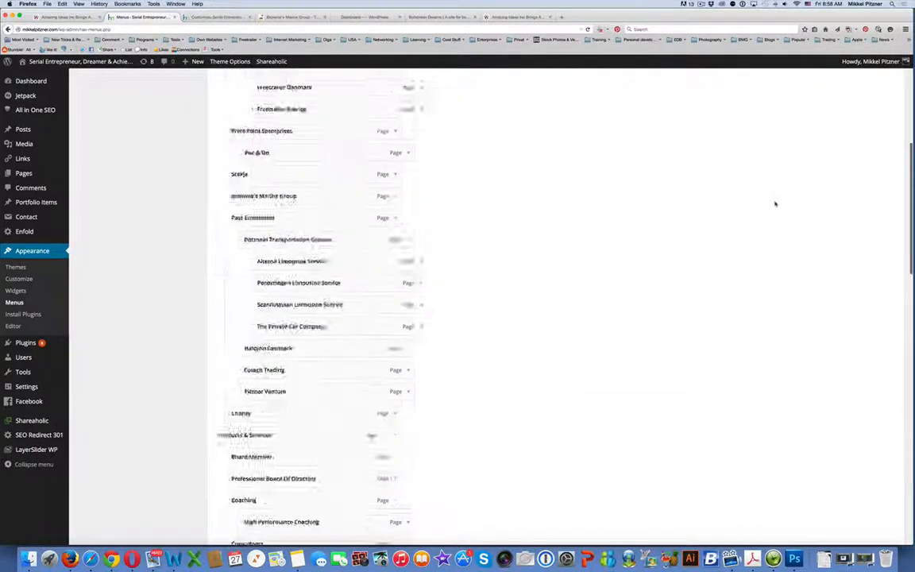
pyautogui.click(879, 163)
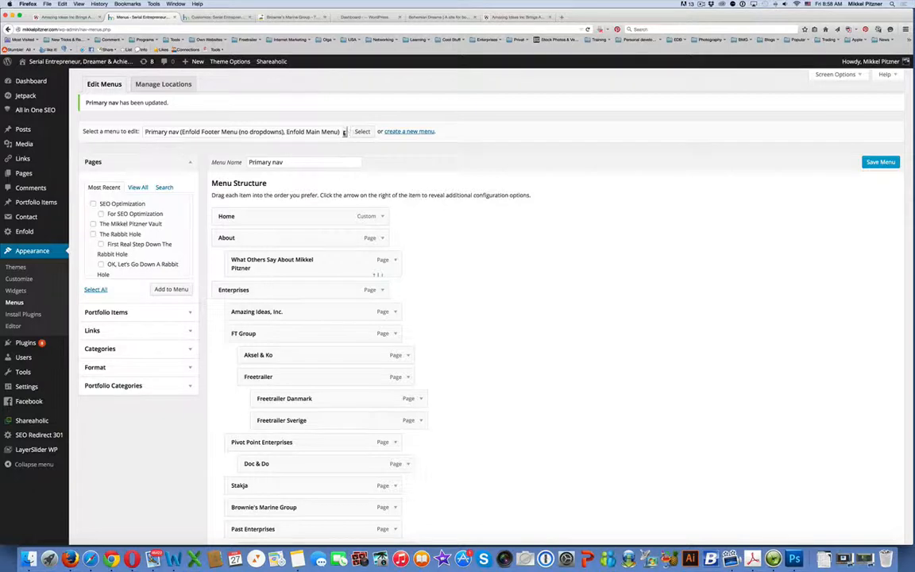
# Choose Main in the selection of menus to edit, without loading it.
pyautogui.click(344, 132)
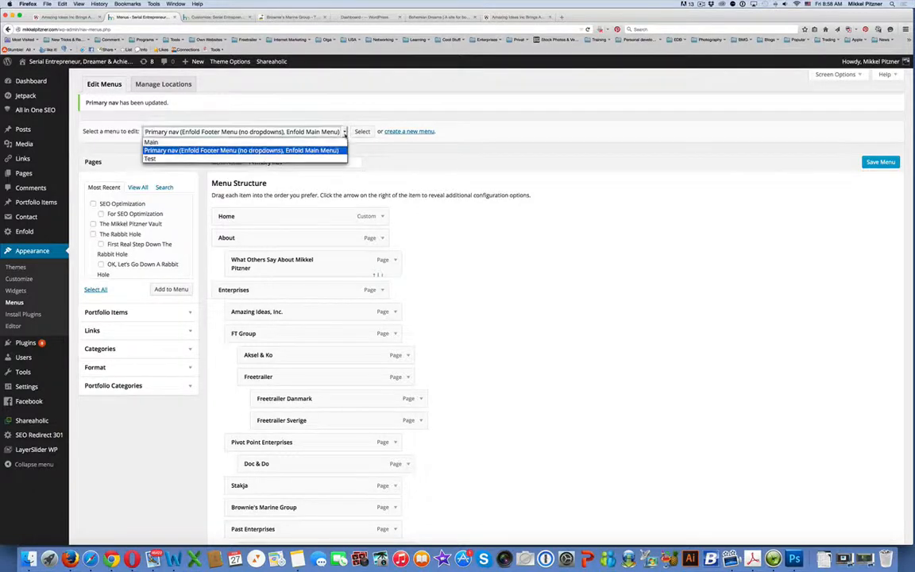
pyautogui.click(277, 143)
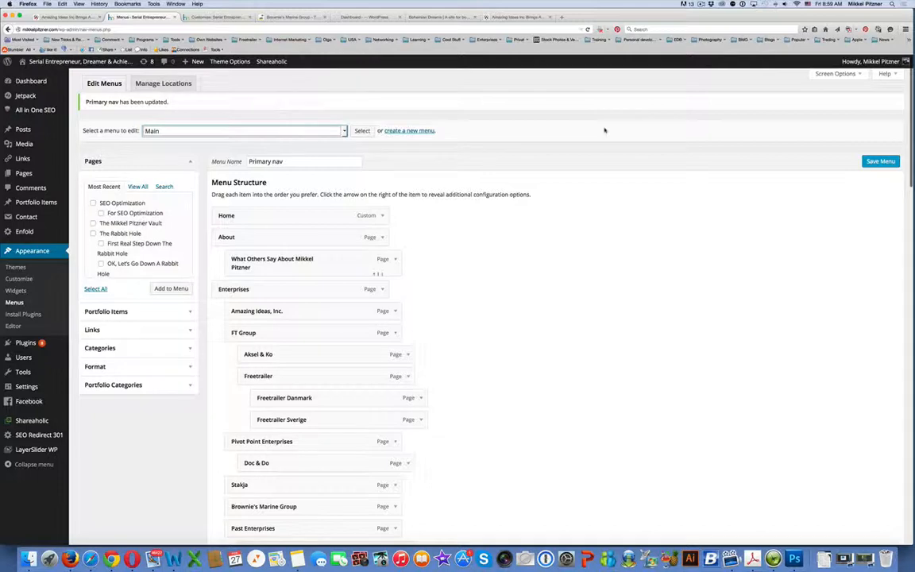
pyautogui.scroll(-2, 610, 129)
pyautogui.scroll(-2, 604, 131)
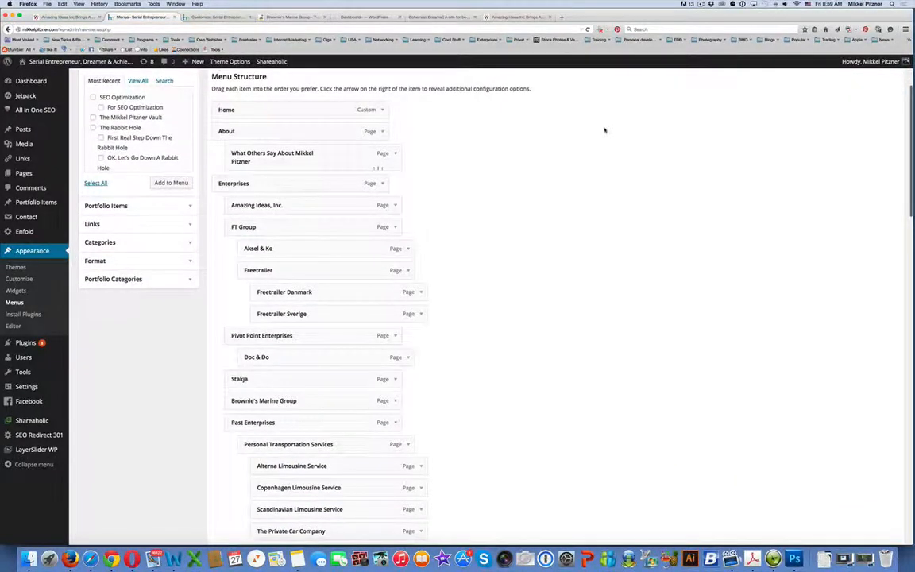
pyautogui.scroll(1, 605, 130)
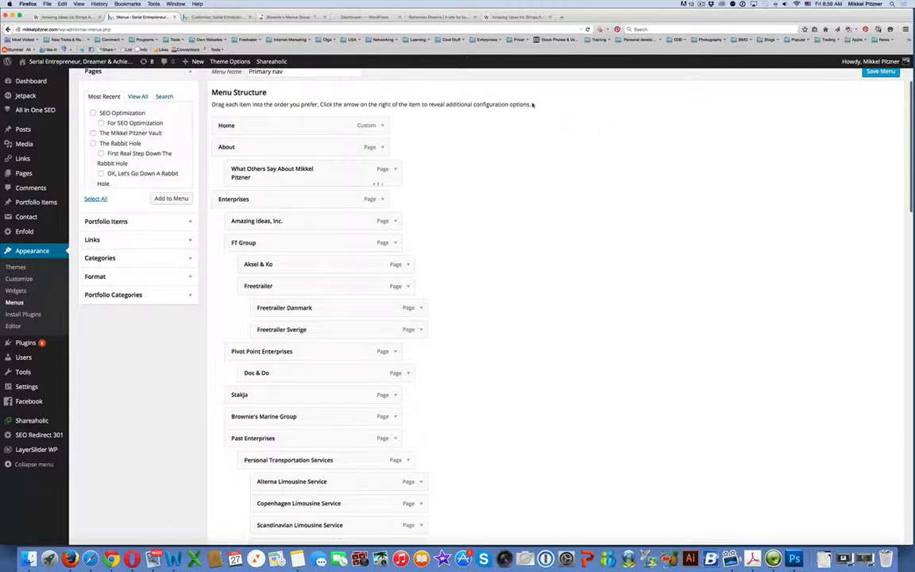
pyautogui.scroll(3, 484, 95)
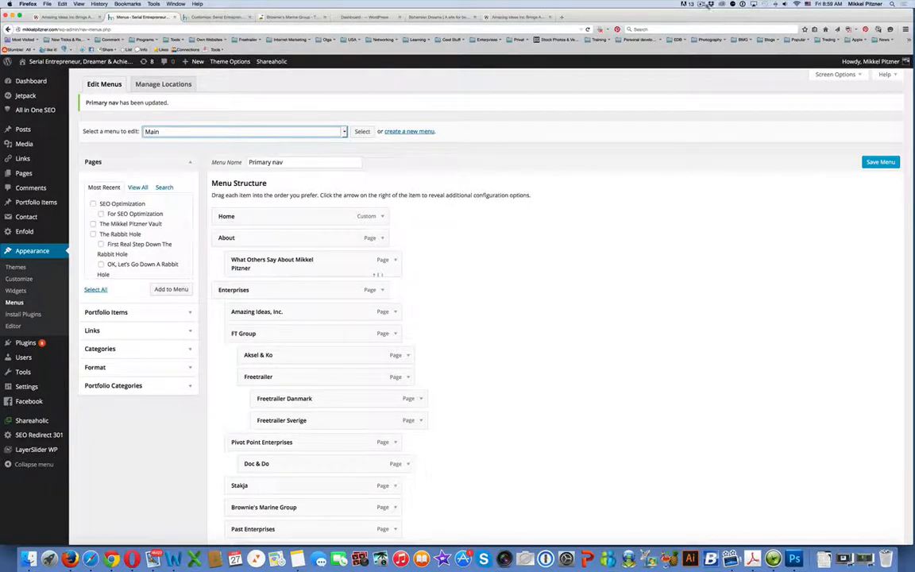
pyautogui.click(701, 4)
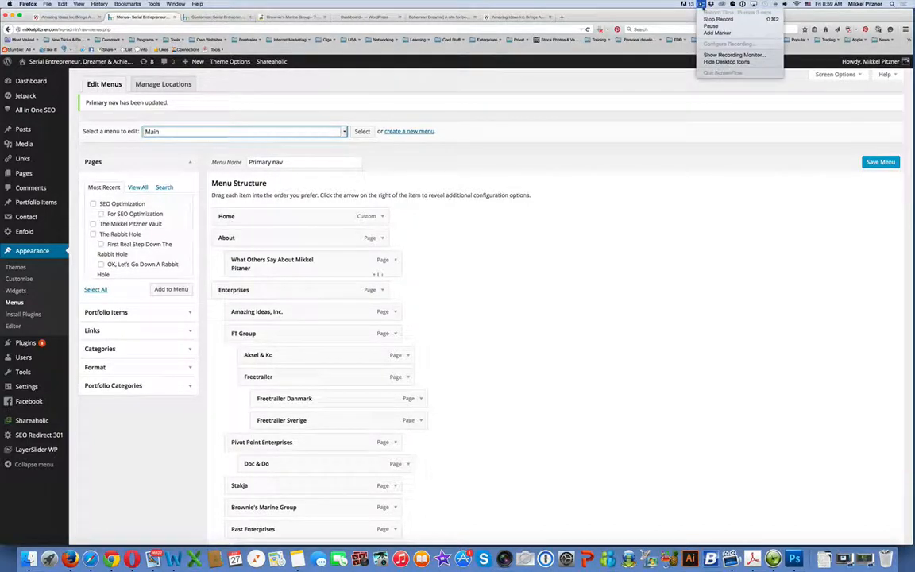